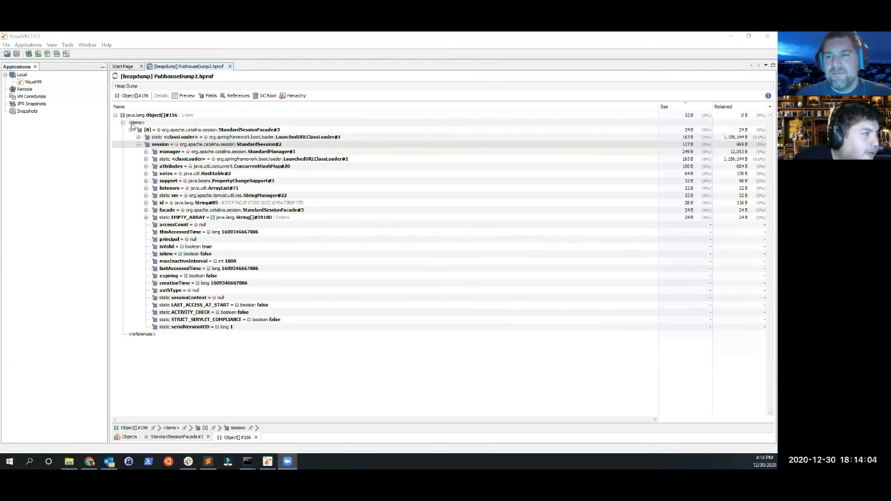
Collapse the items of Object[]#156 and expand them again down to the fields of the session in element [0].
left_click(123, 123)
left_click(116, 115)
left_click(115, 115)
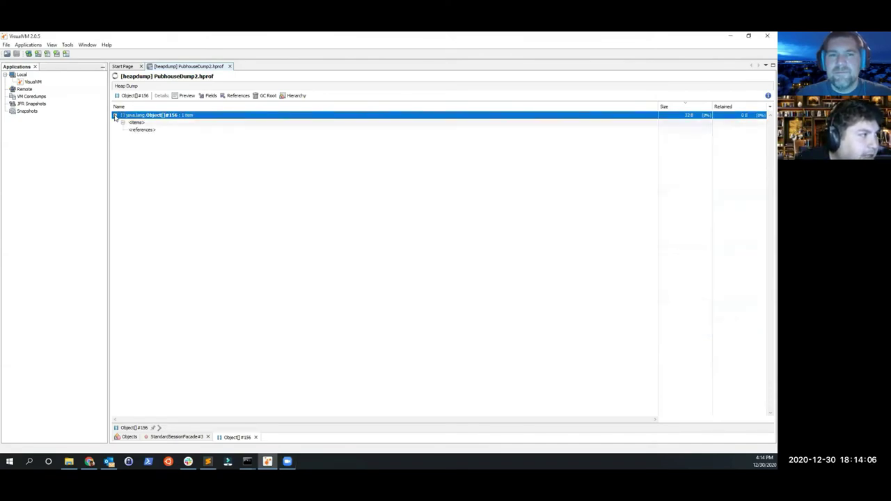
double_click(130, 123)
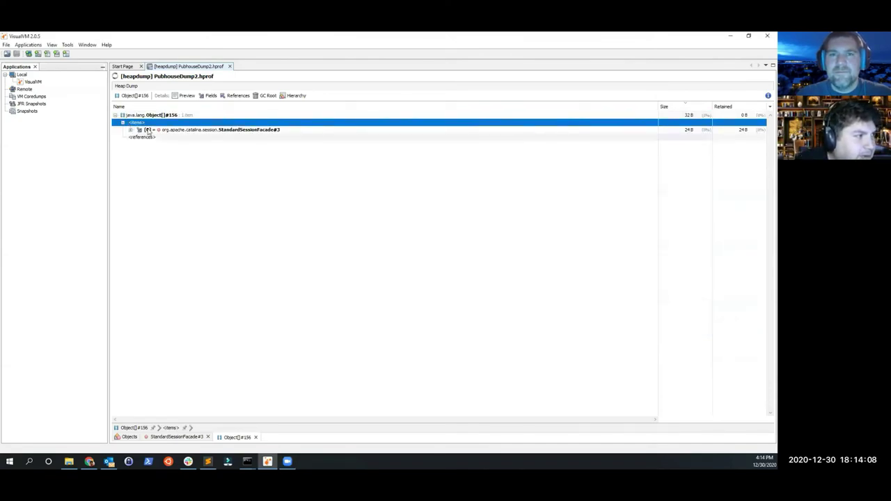
double_click(148, 129)
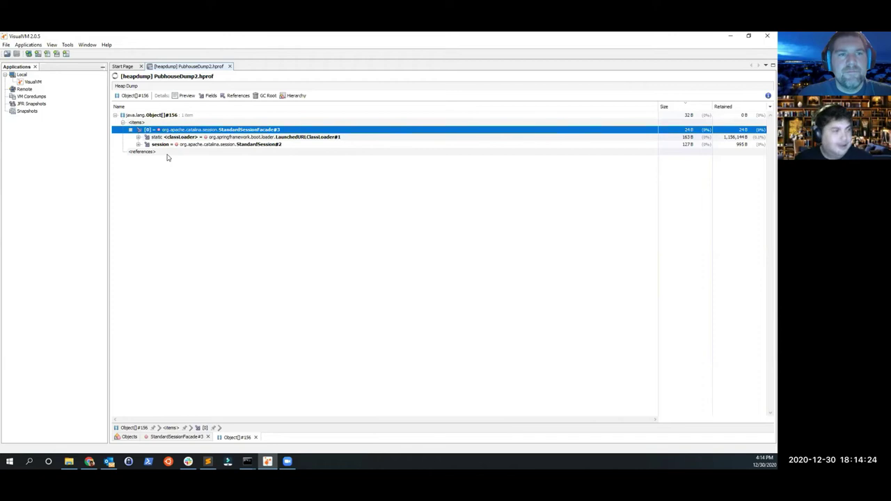
left_click(173, 145)
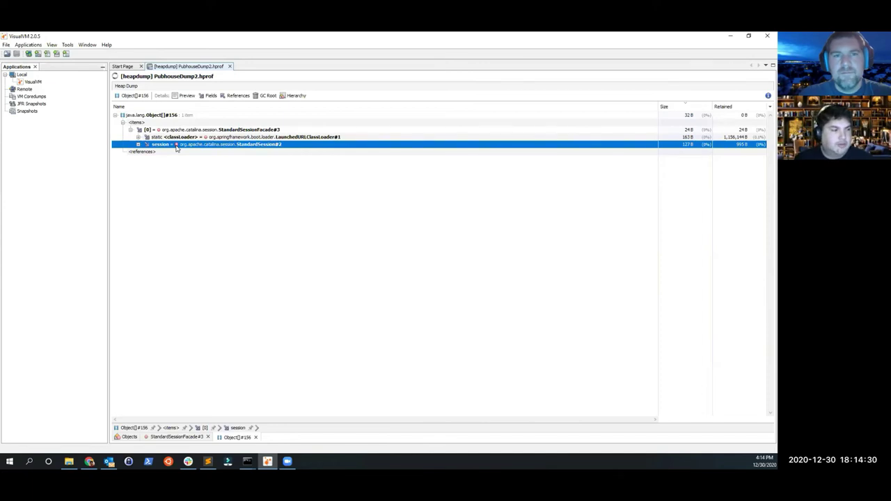
double_click(176, 146)
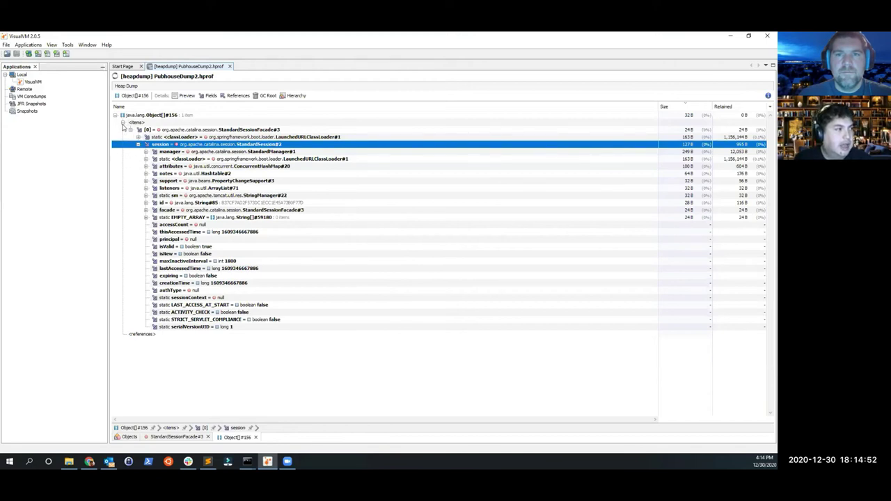
left_click(123, 122)
left_click(129, 117)
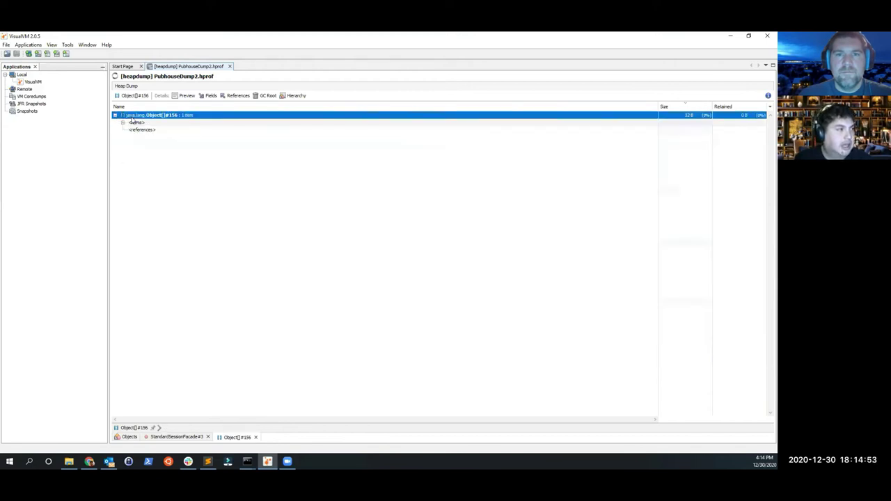
left_click(130, 67)
left_click(170, 68)
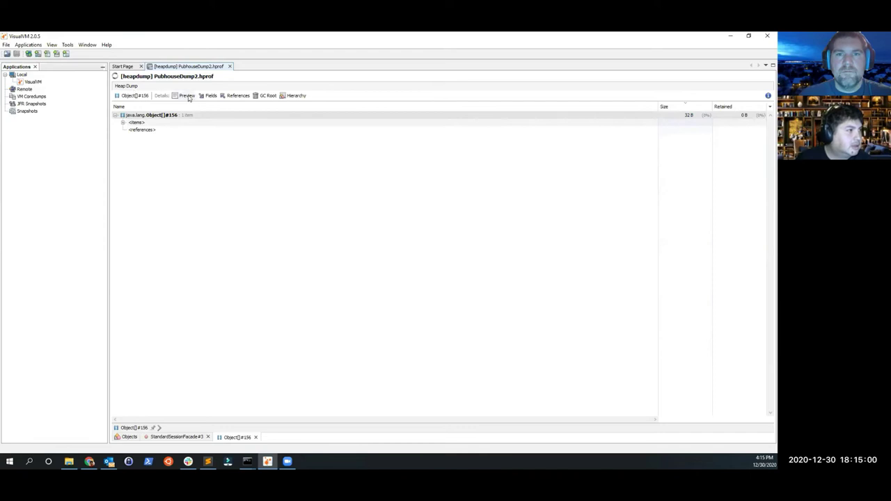
left_click(149, 117)
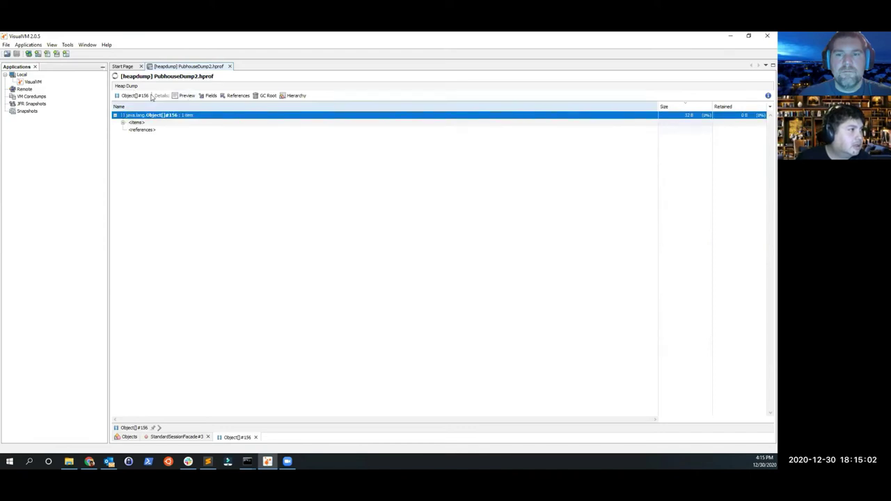
left_click(121, 66)
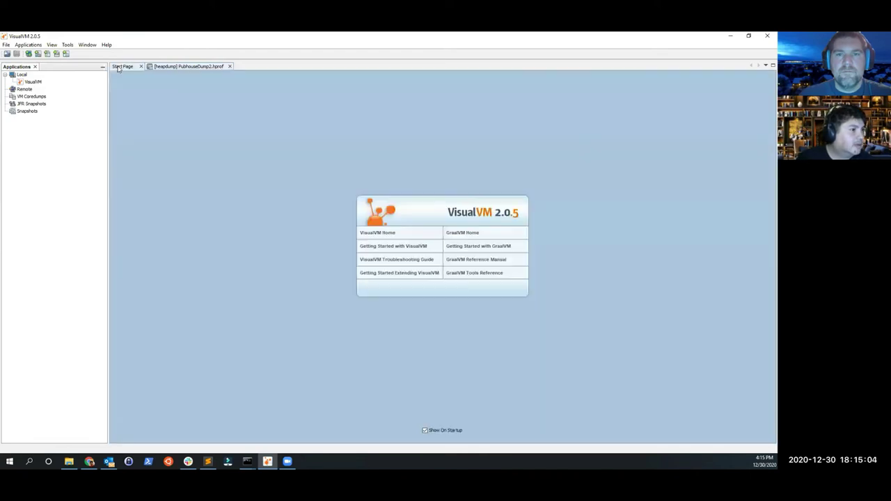
left_click(181, 70)
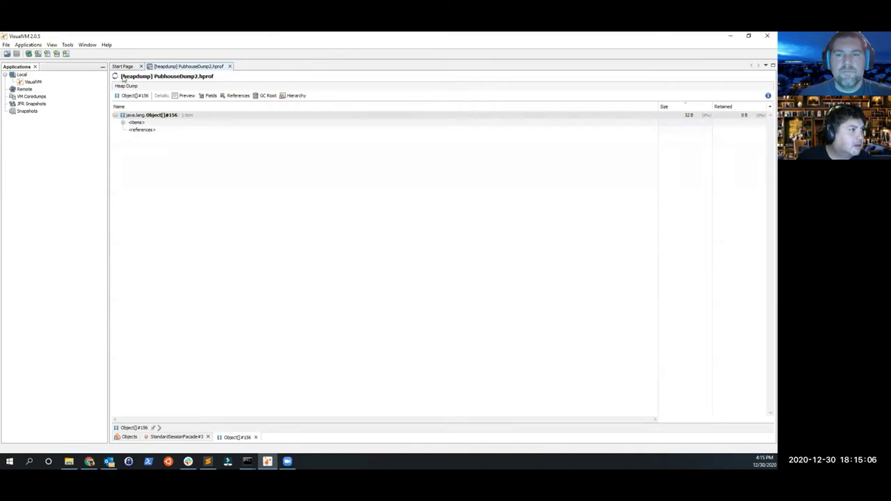
Show the preview and references details for element [0], StandardSessionFacade#3, in the items of Object[]#156.
left_click(183, 95)
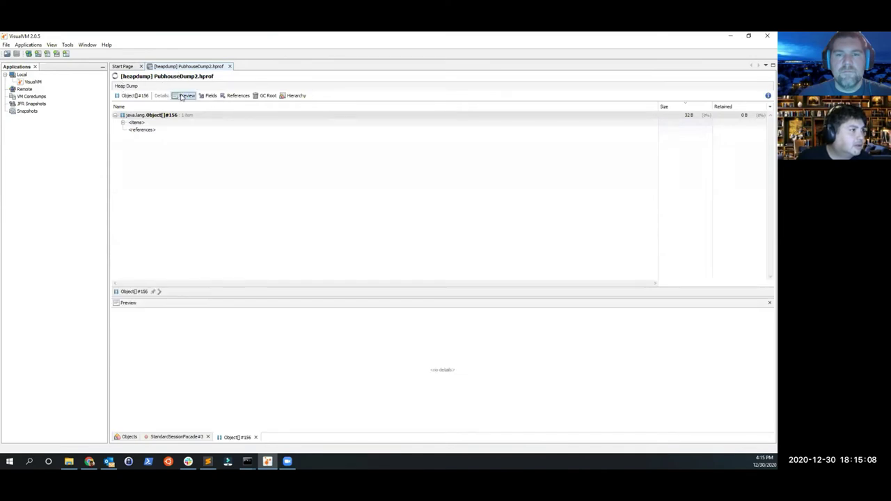
double_click(142, 122)
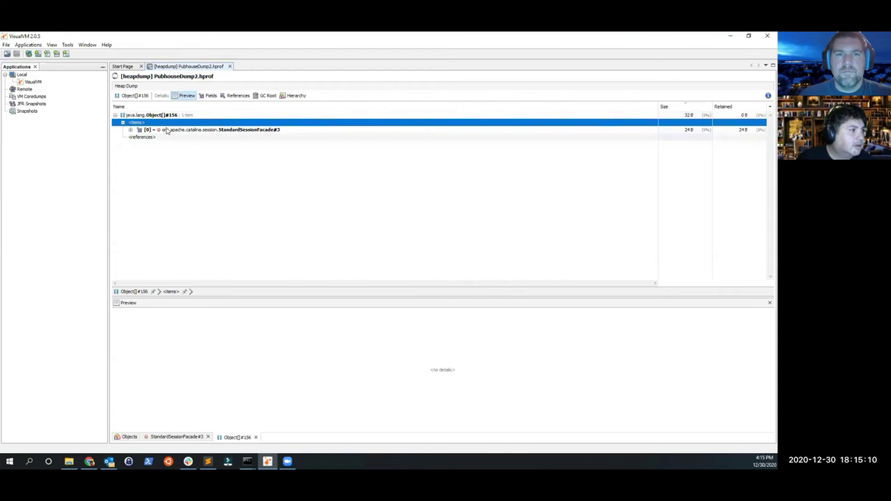
double_click(170, 131)
left_click(238, 95)
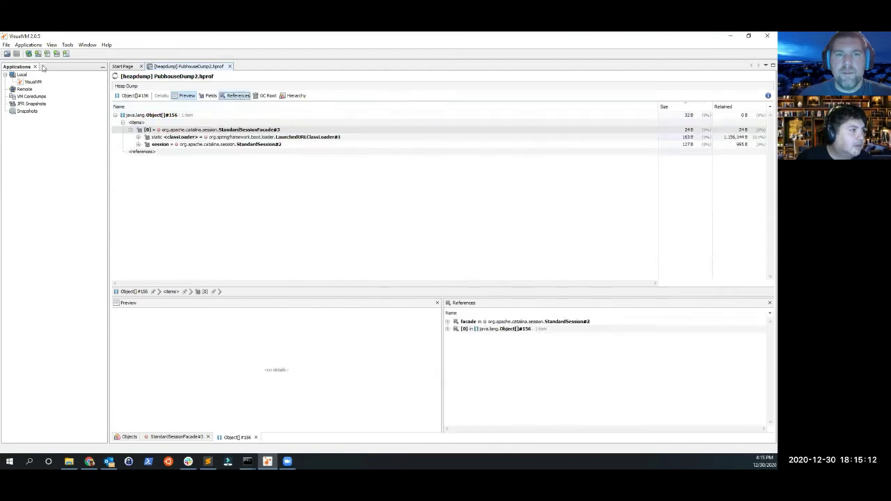
left_click(6, 45)
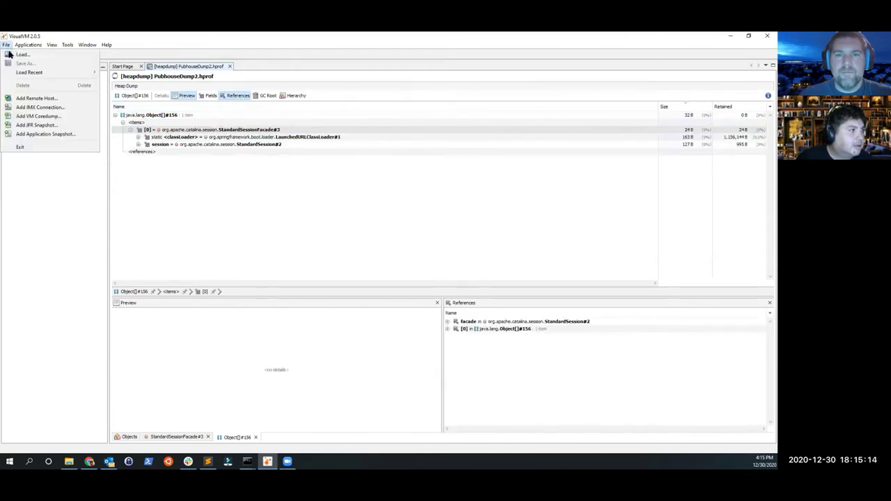
left_click(21, 55)
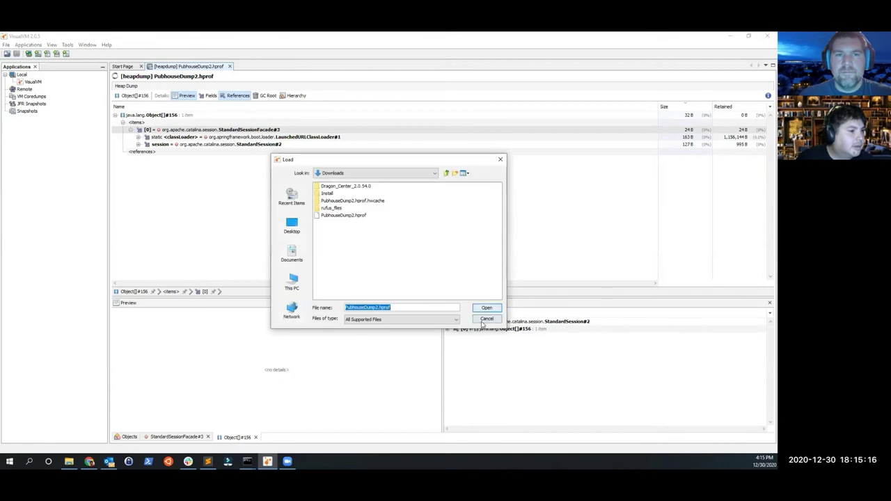
left_click(484, 320)
Close the open heap dump and the start page, and reload PubhouseDump2.hprof from the recent snapshots.
left_click(230, 66)
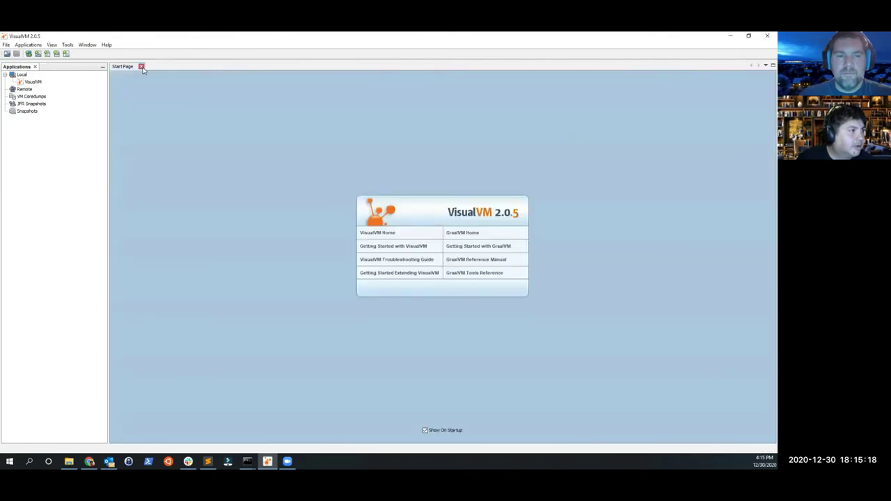
left_click(141, 66)
left_click(6, 44)
mouse_move(70, 73)
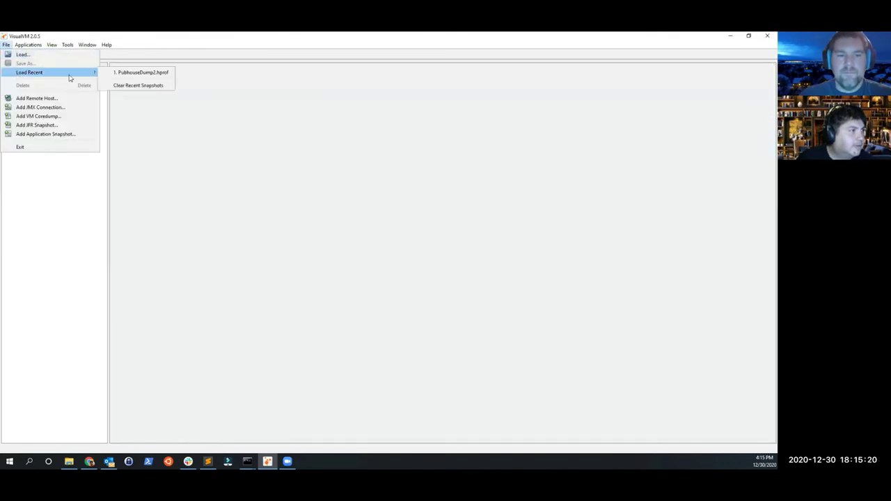
left_click(140, 72)
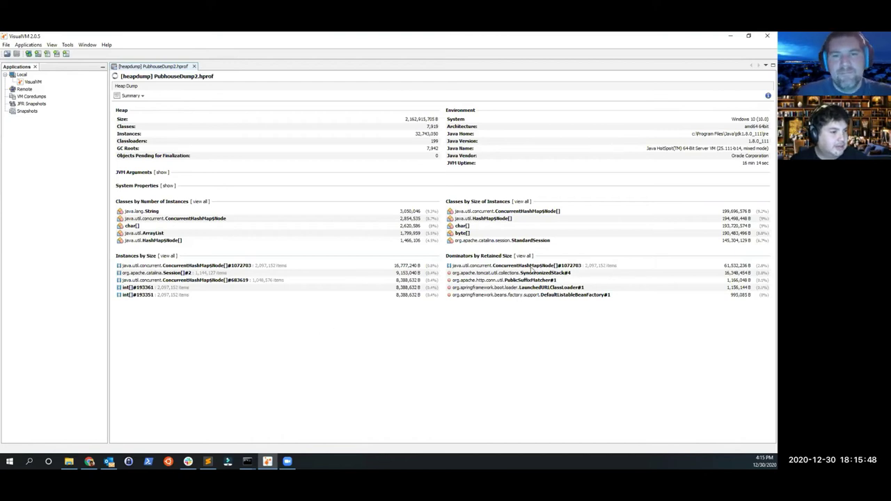
Highlight the largest dominator and the Session[]#2 instance in the summary, and switch the heap dump to the Objects view.
left_click(533, 266)
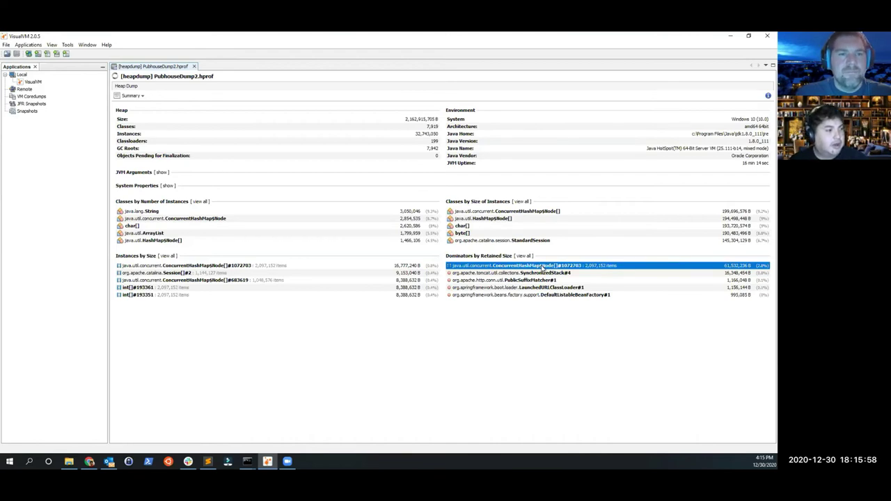
left_click(176, 275)
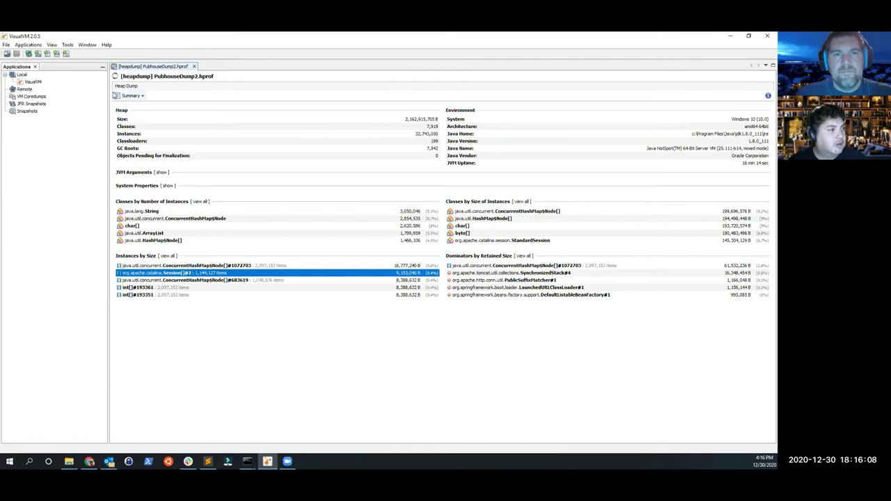
left_click(131, 95)
left_click(139, 117)
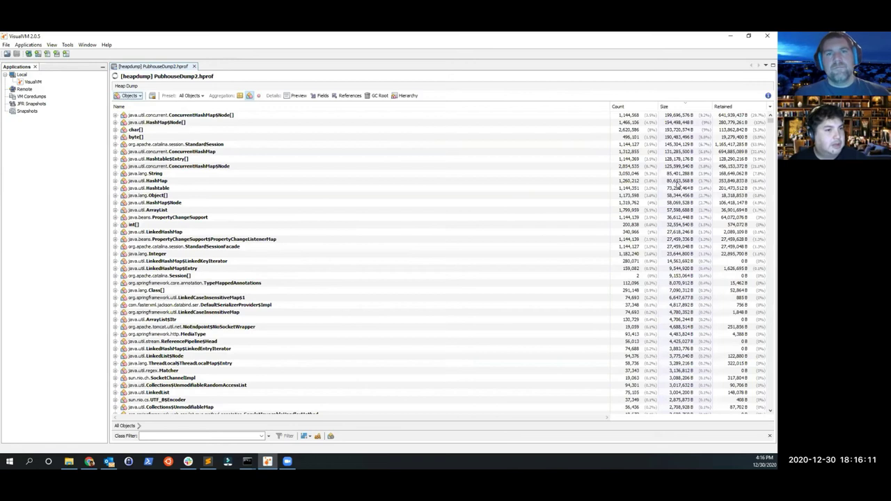
Check the retained sizes of ConcurrentHashMap$Node[] and StandardSession, and open the StandardSession class in a new tab.
left_click(694, 117)
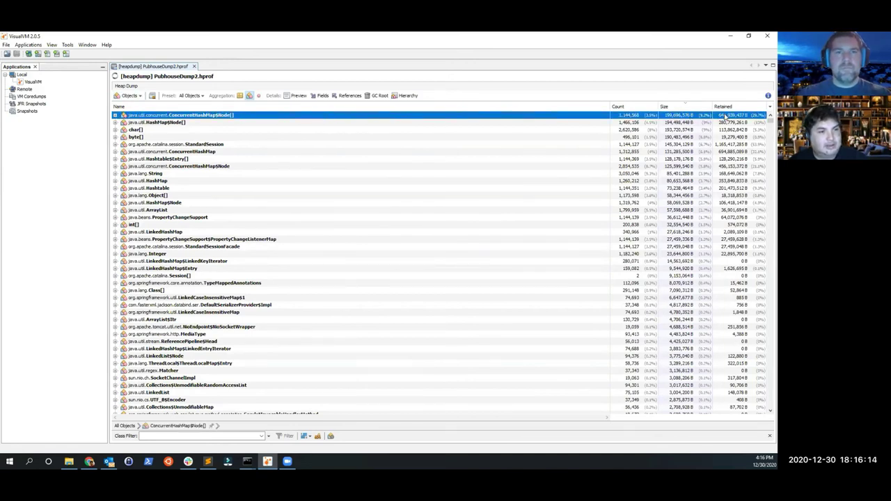
left_click(735, 145)
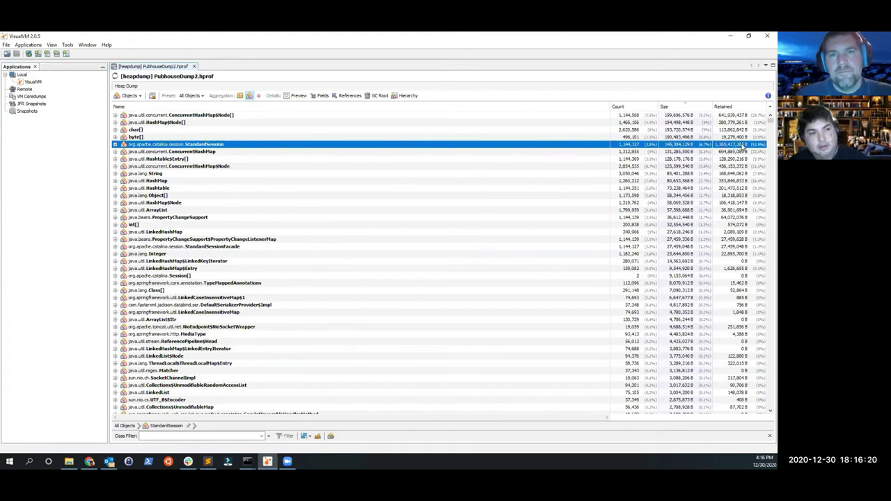
right_click(187, 146)
left_click(178, 147)
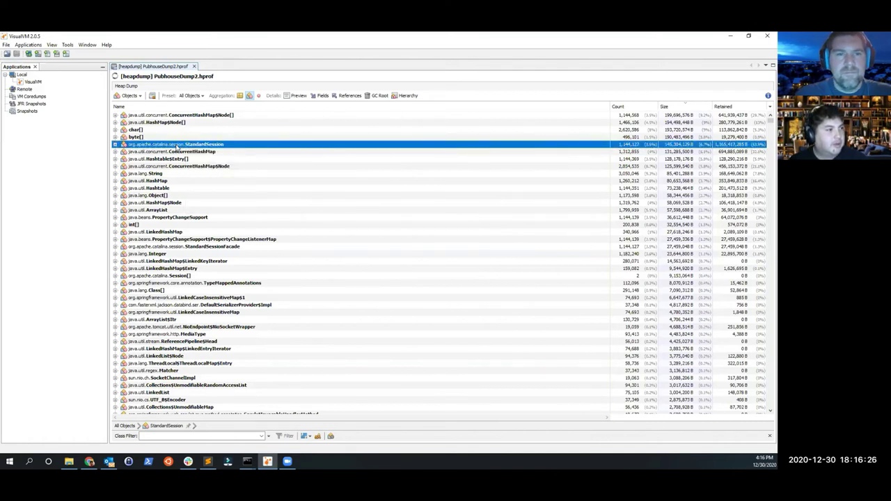
double_click(177, 146)
right_click(187, 147)
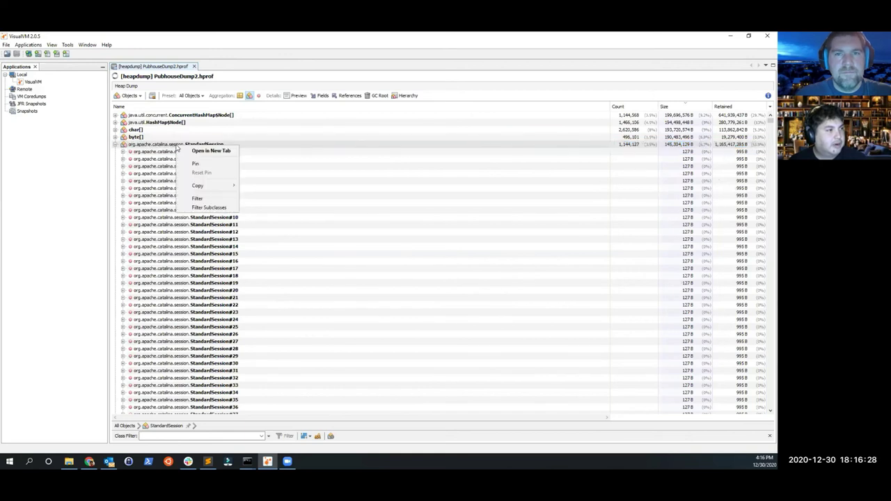
left_click(209, 151)
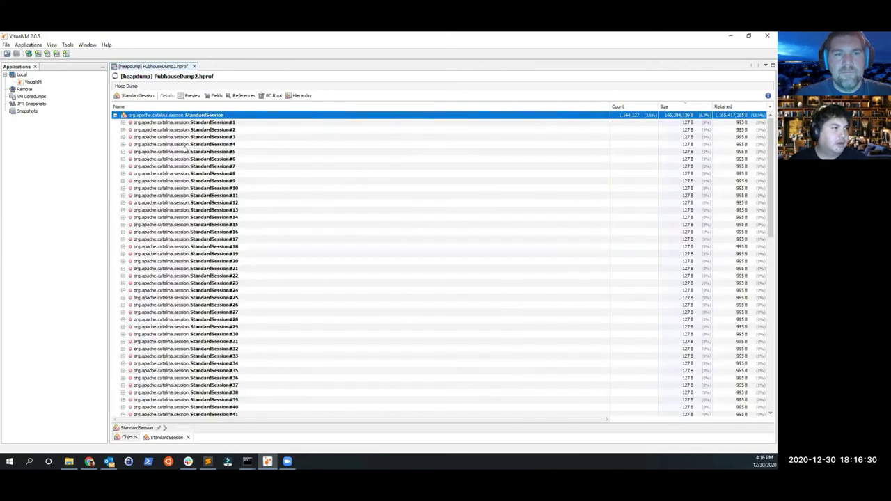
Expand the references of StandardSession#1 down to StandardSessionFacade#2 and open the referencing Object[]#62 in its own tab.
left_click(124, 124)
left_click(122, 122)
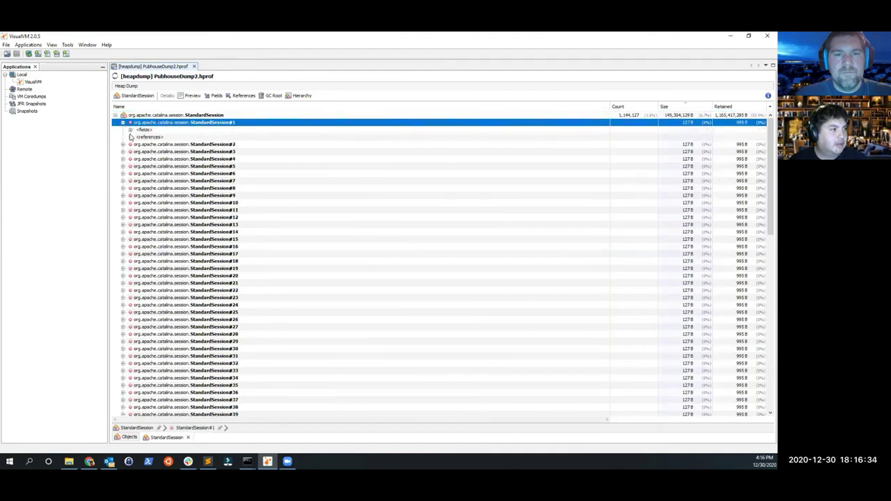
left_click(130, 137)
left_click(138, 166)
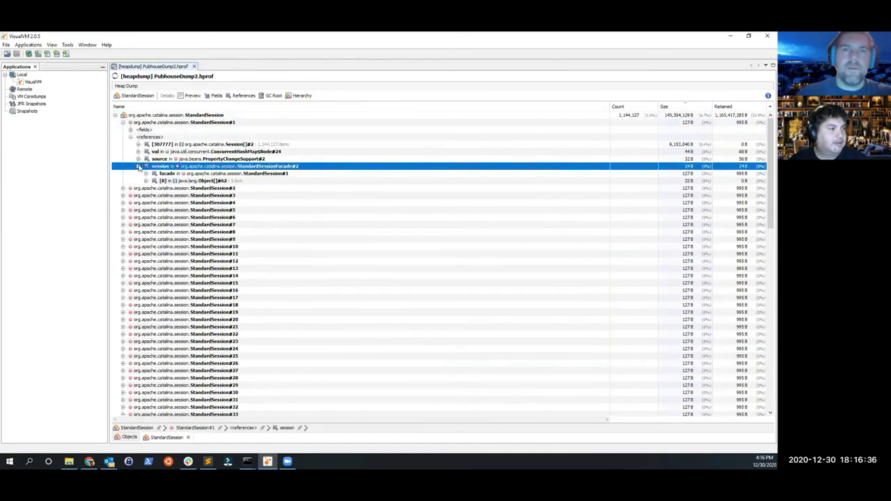
left_click(147, 181)
double_click(149, 182)
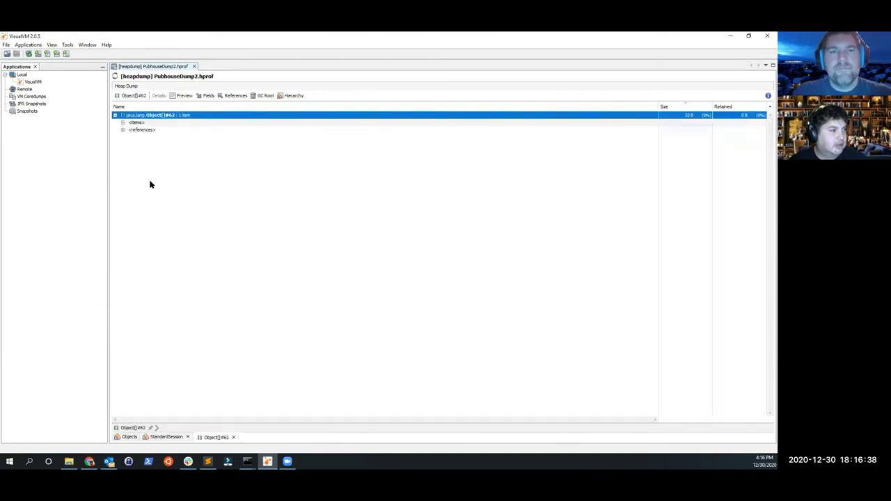
Expand the items of Object[]#62 down to the fields of the session, StandardSession#1.
left_click(126, 132)
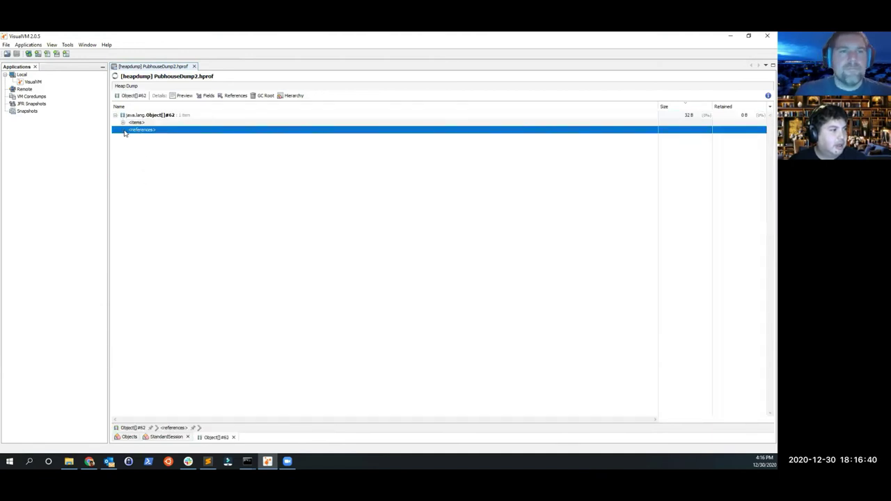
left_click(123, 122)
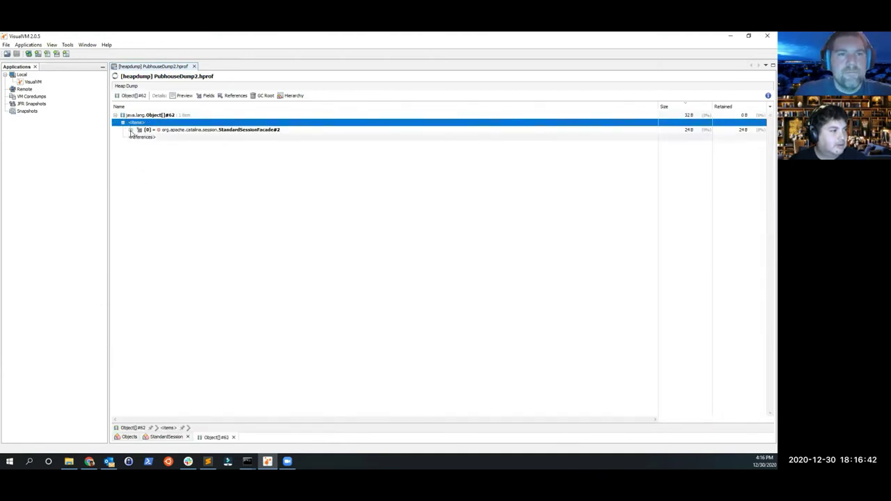
left_click(130, 130)
left_click(139, 144)
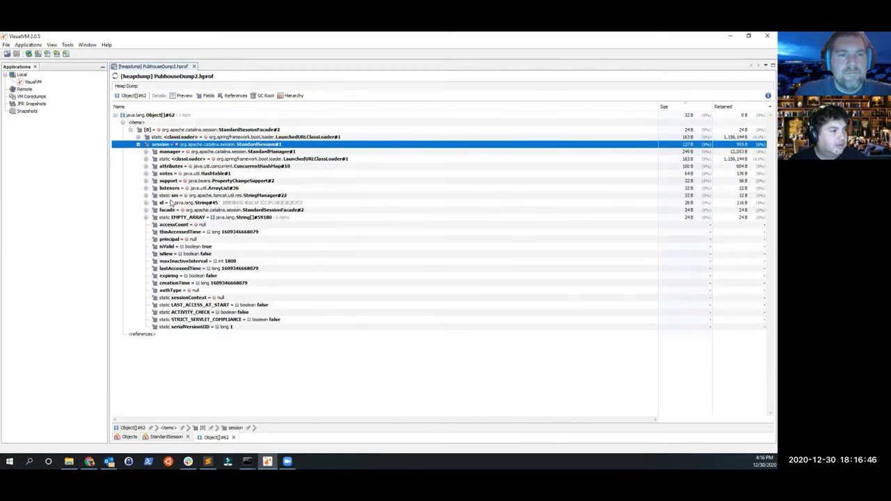
Expand the session's attributes map and its table down to the contents of entry [14].
double_click(173, 167)
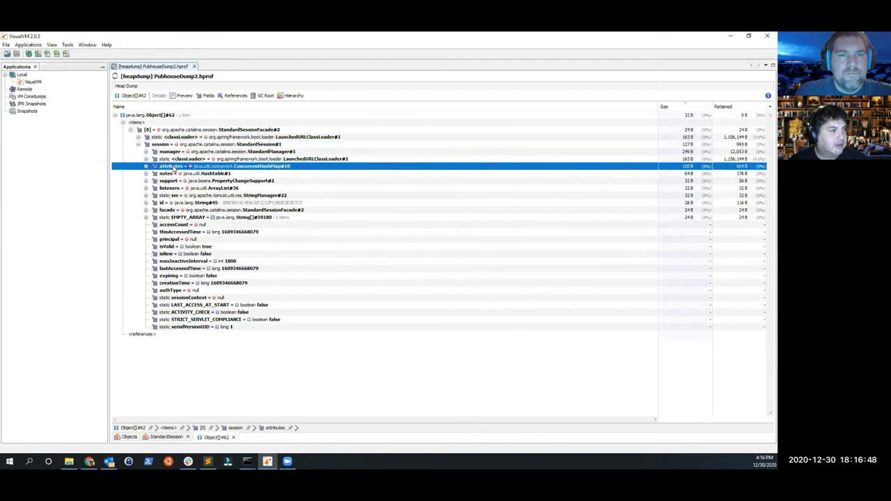
double_click(175, 173)
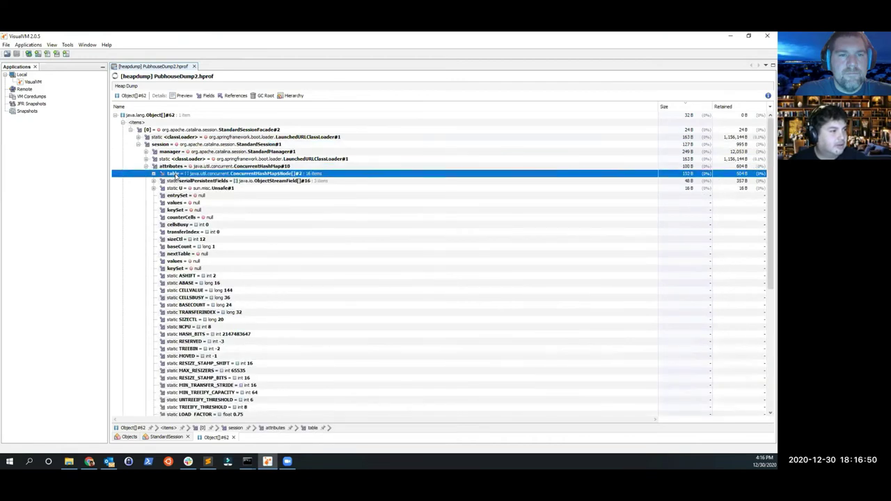
double_click(229, 182)
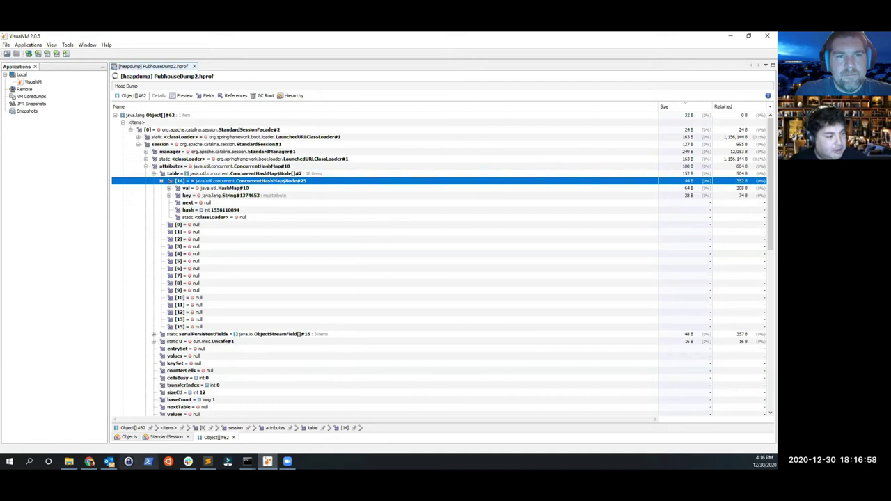
Return to the StandardSession instance list to select StandardSession#2, and open the heap dump's OQL Console view.
left_click(157, 437)
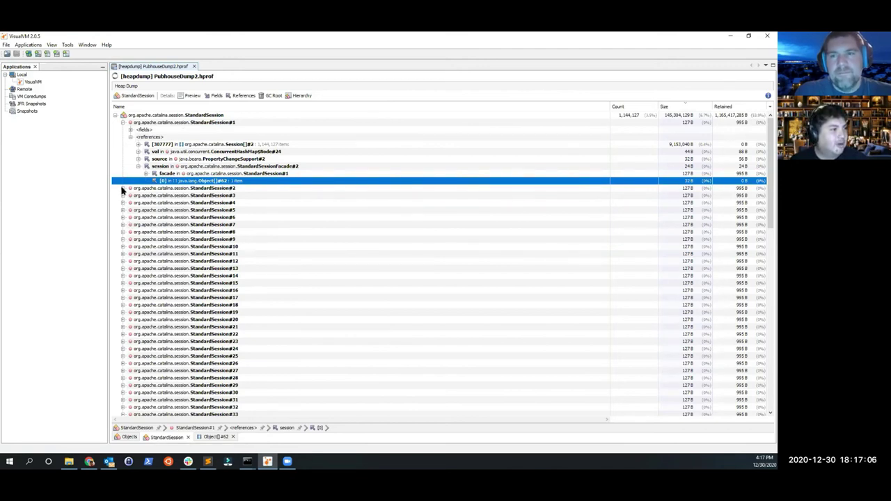
left_click(142, 189)
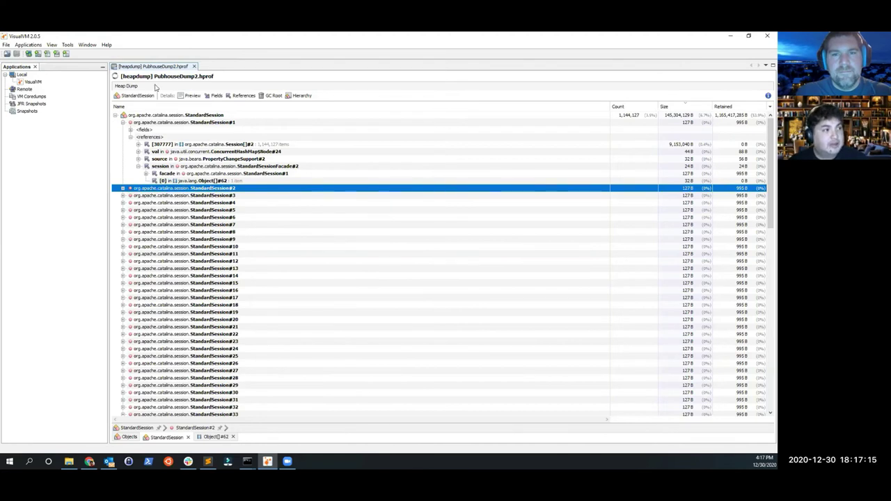
left_click(121, 439)
left_click(126, 96)
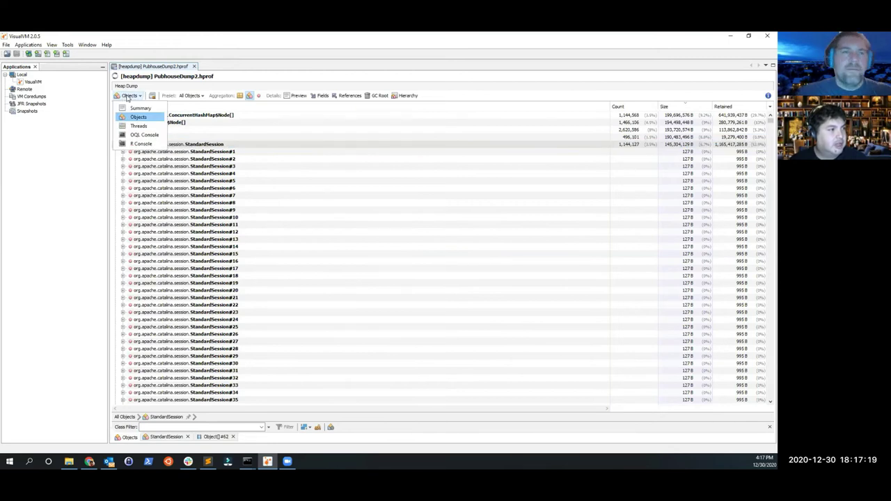
left_click(143, 135)
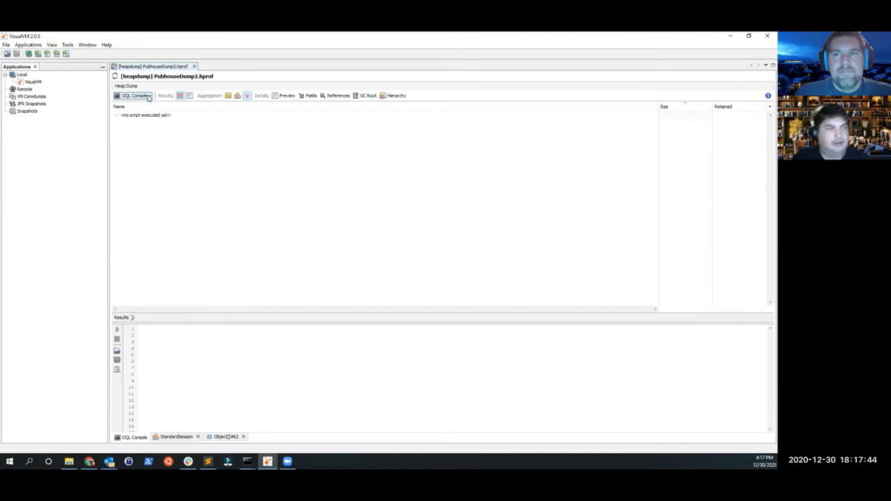
left_click(160, 116)
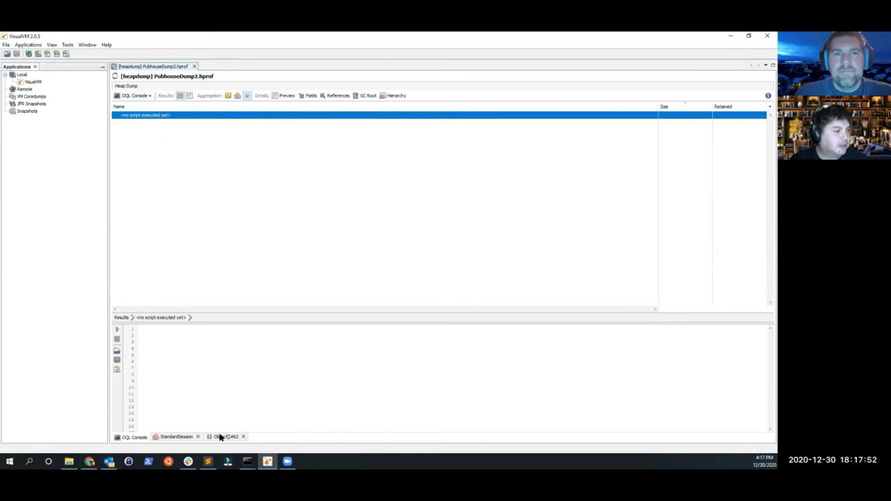
Revisit the StandardSession class node and the Object[]#62 contents before returning to the OQL Console.
left_click(157, 440)
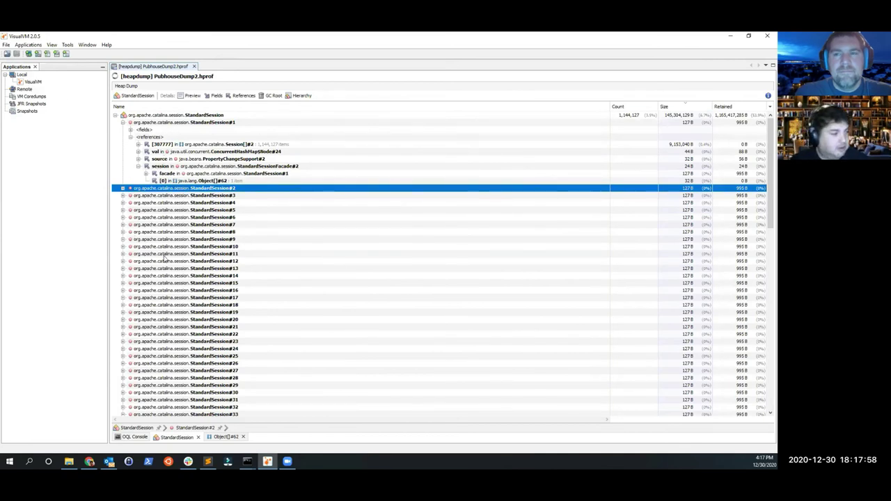
left_click(138, 429)
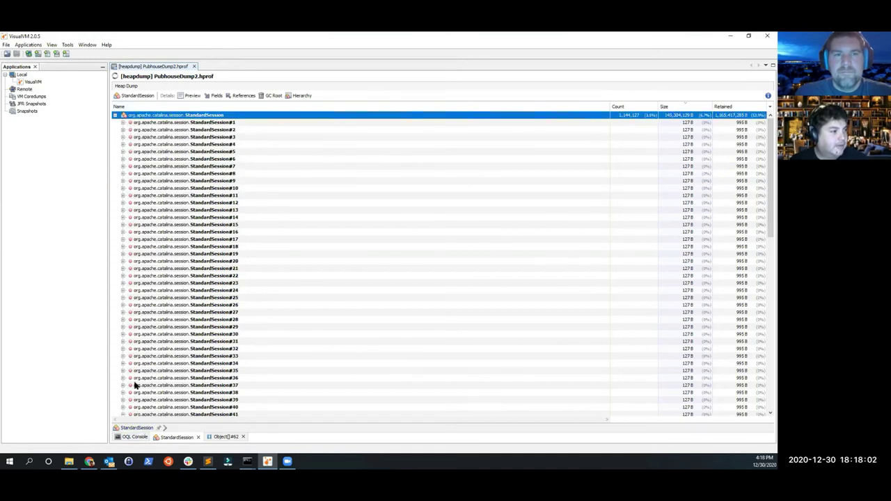
left_click(226, 437)
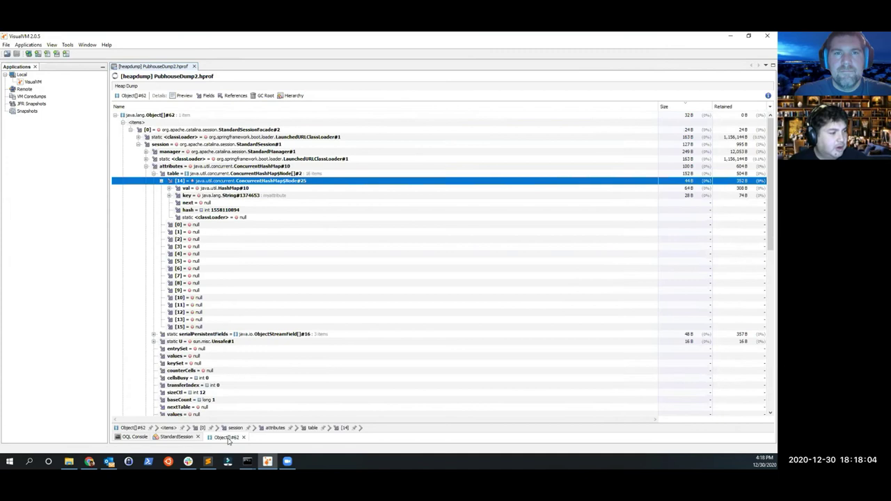
left_click(136, 438)
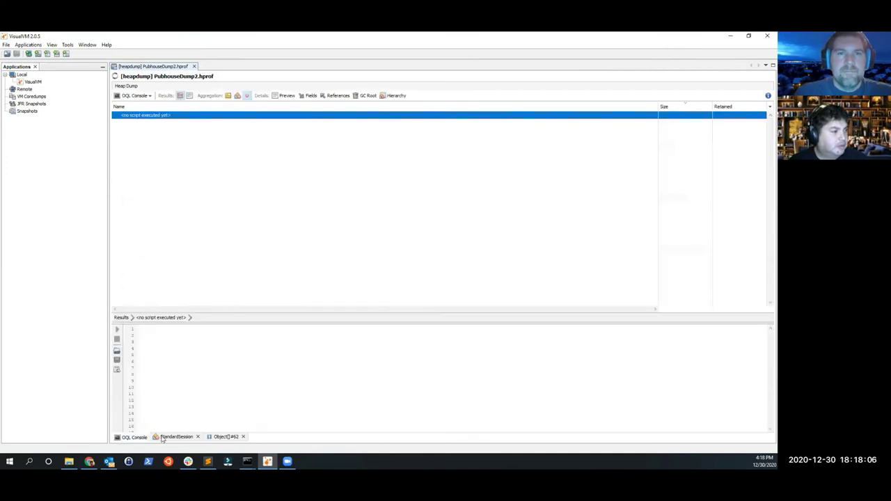
Look at the heap dump's Summary view and switch to the Objects view.
left_click(135, 95)
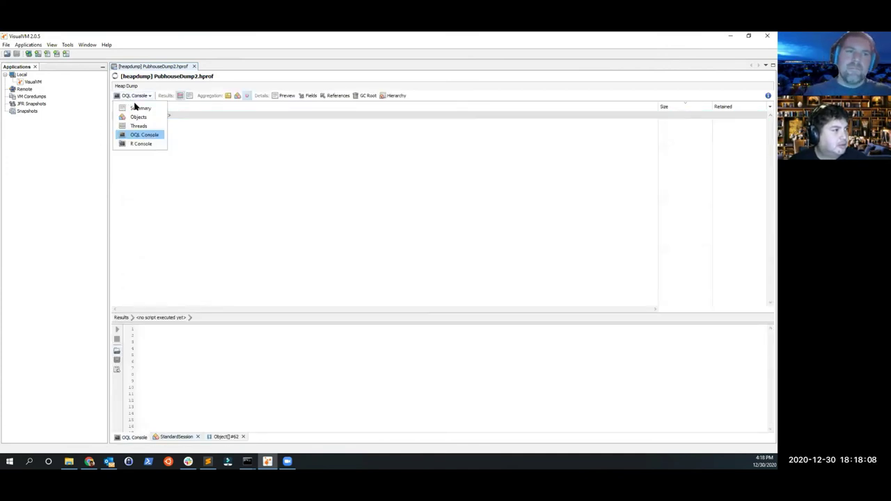
left_click(136, 109)
left_click(136, 96)
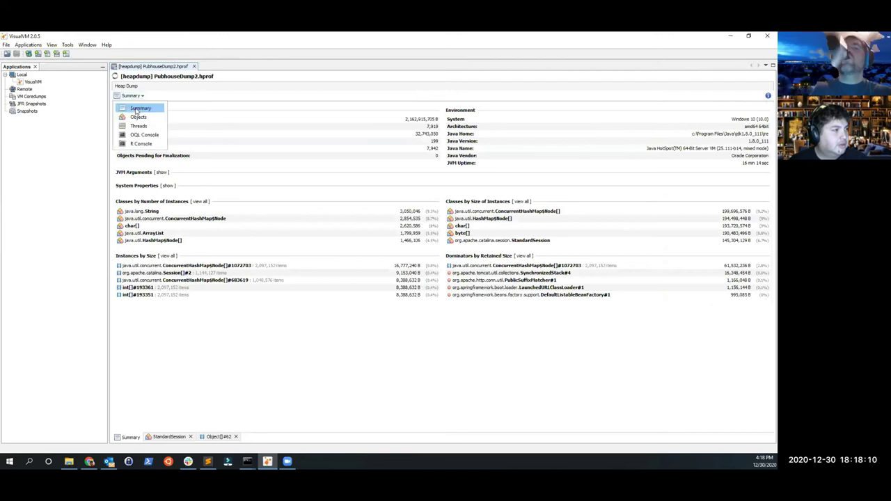
left_click(138, 117)
Open the StandardSession class in its own tab and expand StandardSession#1 to its fields and references nodes.
left_click(118, 145)
right_click(117, 145)
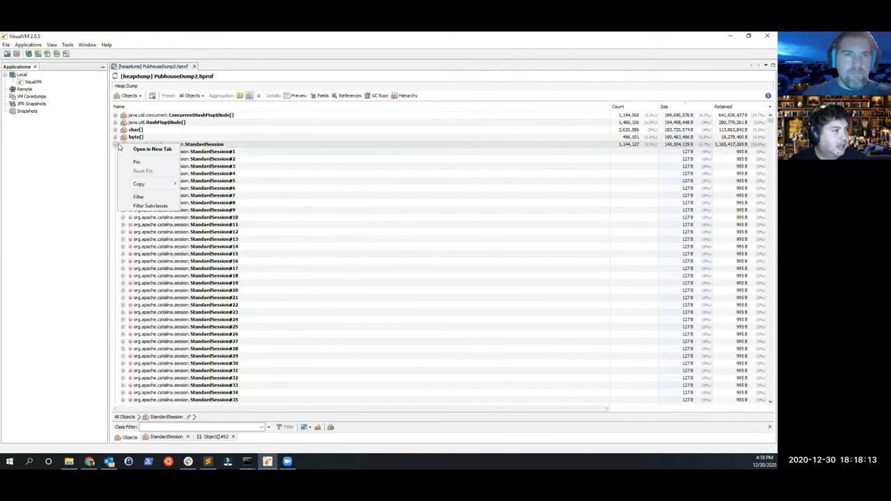
right_click(174, 145)
left_click(178, 149)
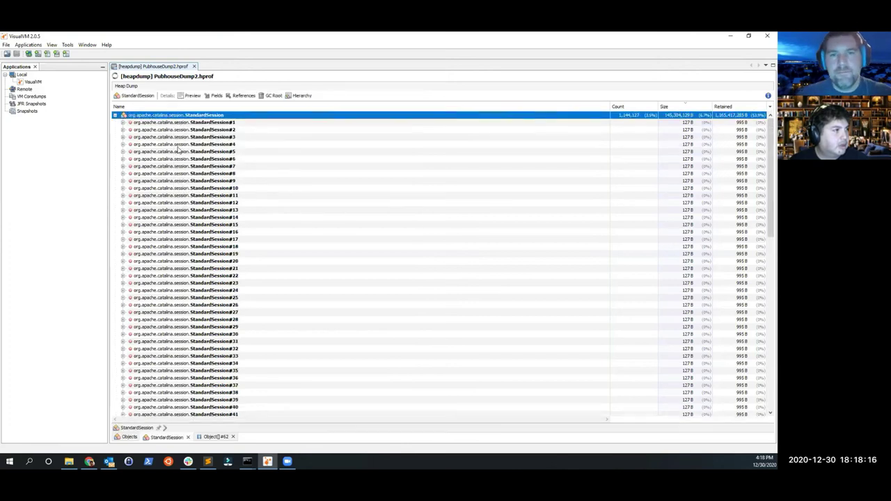
right_click(164, 115)
left_click(159, 123)
right_click(159, 123)
double_click(152, 126)
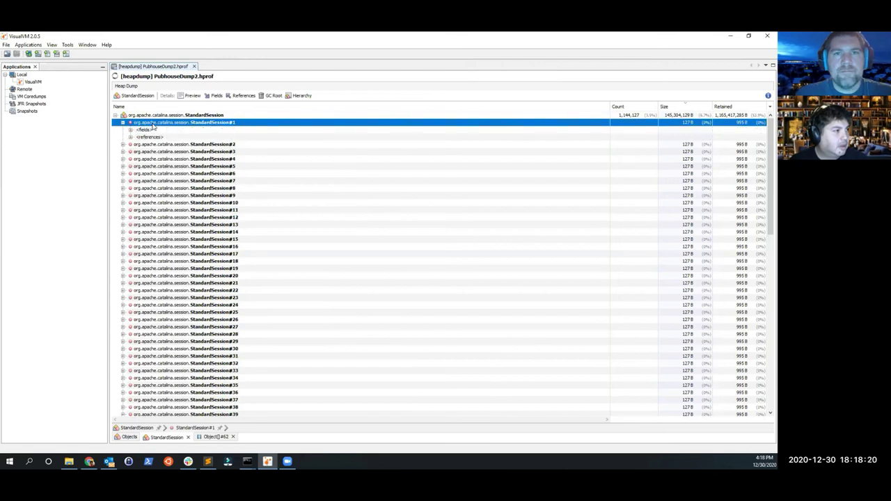
right_click(154, 129)
key("Escape")
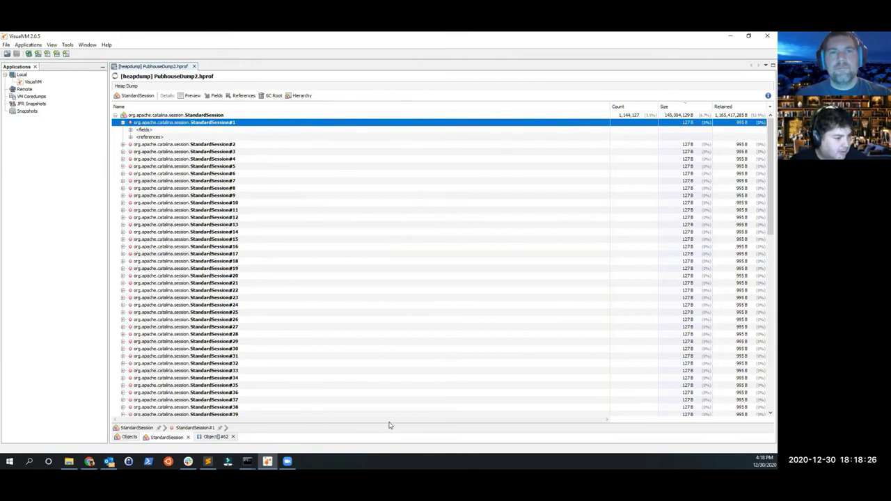
Filter the class list of all objects by com.pubhouse.
left_click(130, 438)
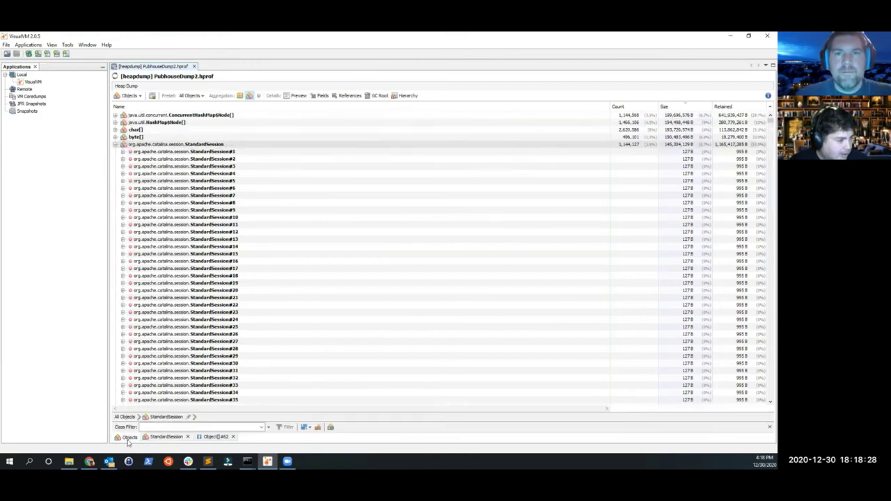
left_click(155, 418)
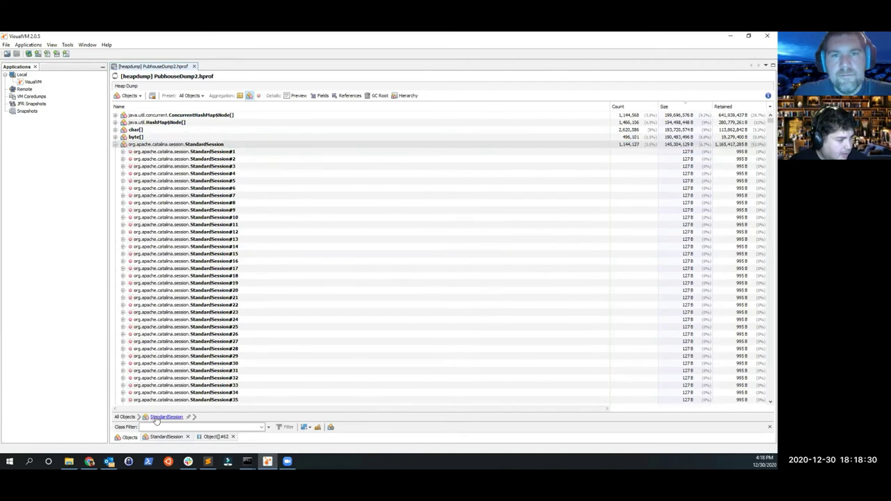
left_click(238, 426)
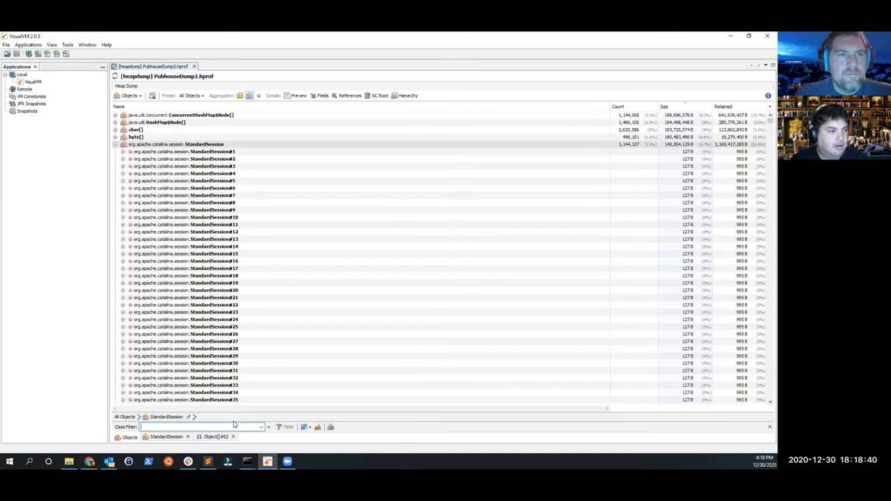
type("pubh")
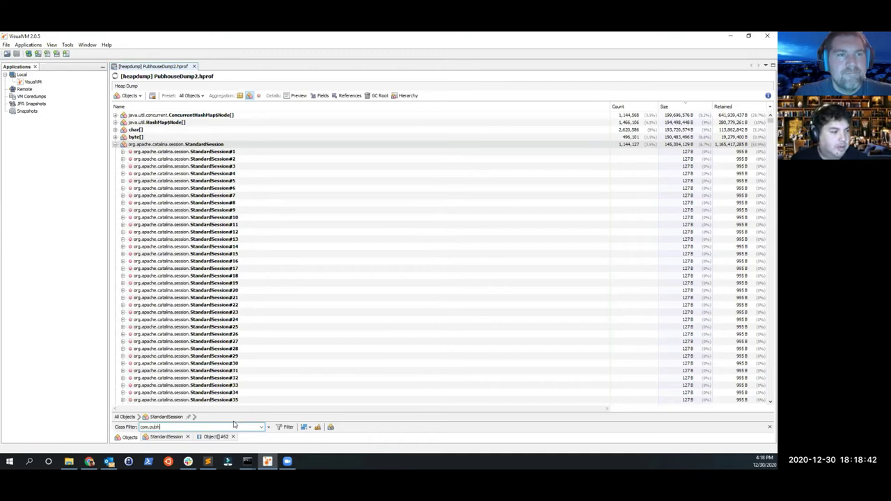
key("Return")
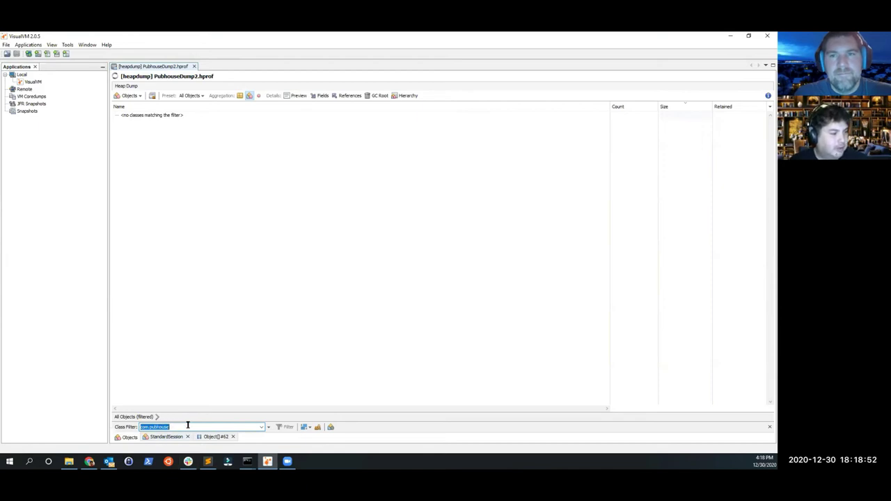
Show the Preview details and clear the class filter.
left_click(298, 95)
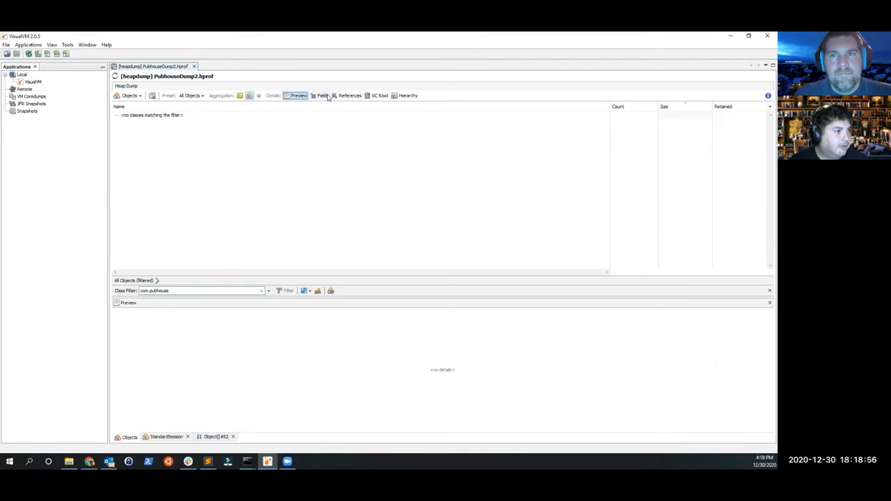
left_click(129, 96)
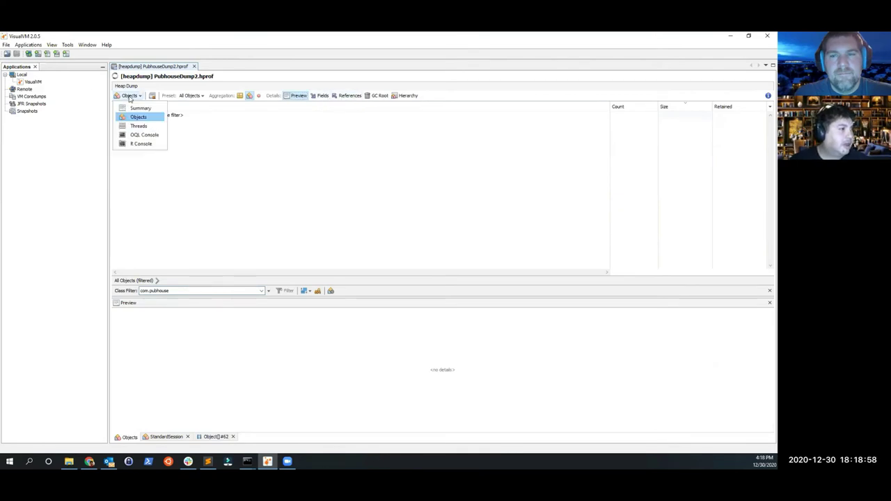
left_click(129, 99)
left_click(245, 290)
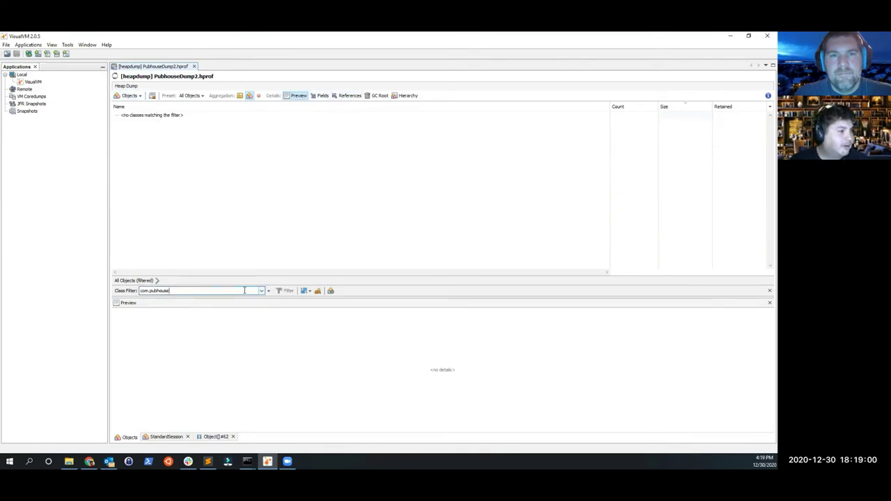
key("ctrl+a")
key("BackSpace")
key("Return")
Compute the merged references of the java.util.concurrent.ConcurrentHashMap class and examine which objects reference it.
left_click(276, 152)
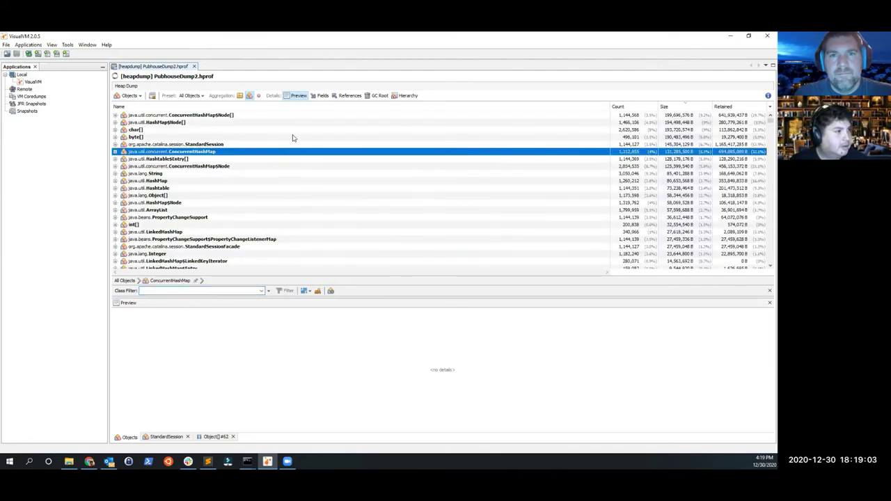
left_click(350, 96)
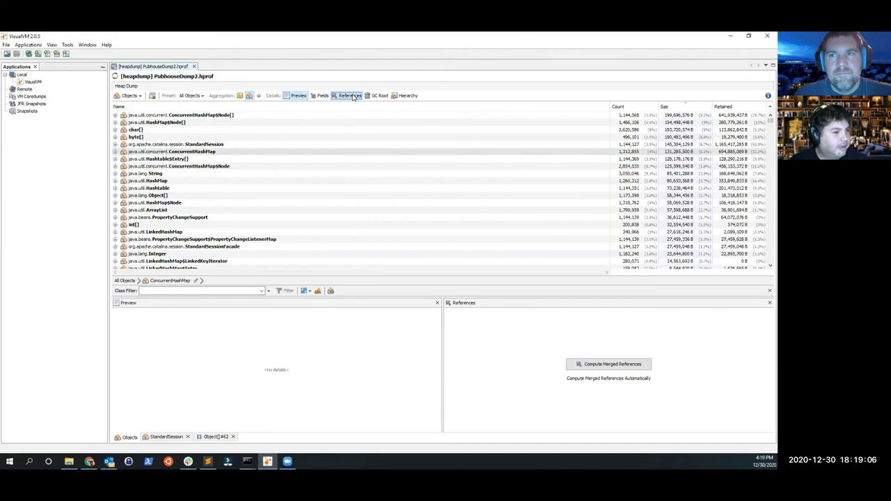
left_click(595, 365)
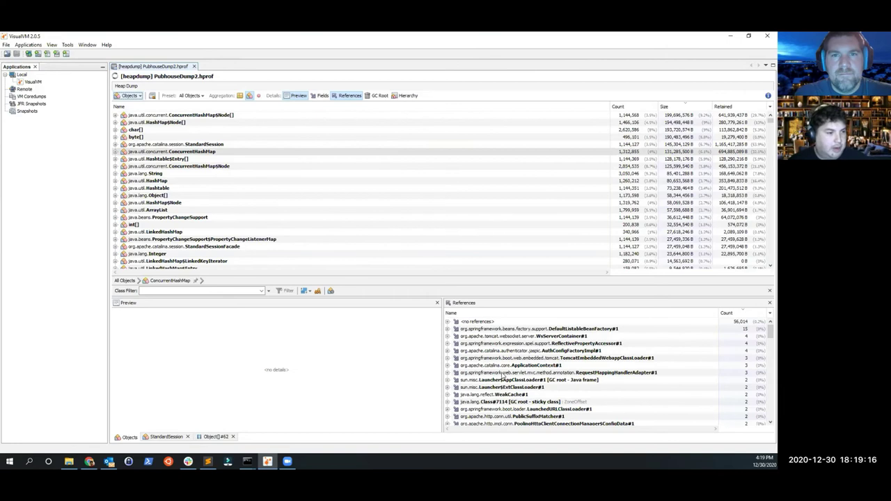
left_click(483, 323)
scroll(545, 421, "down", 20)
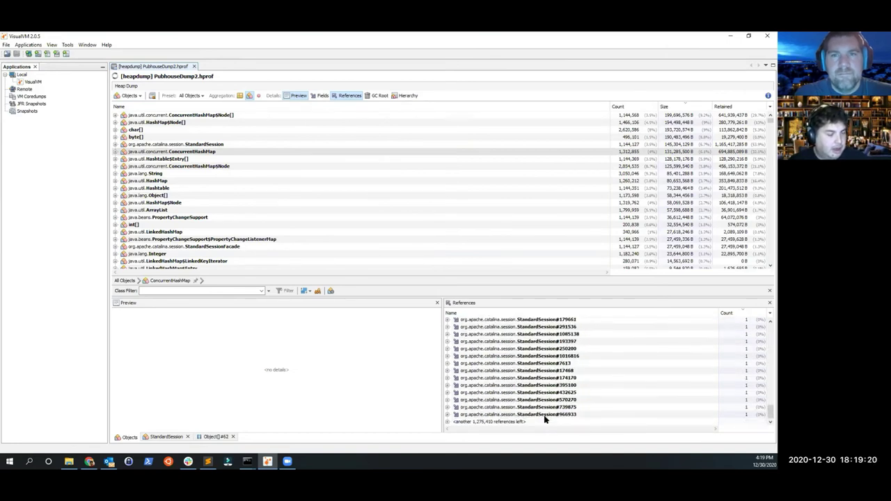
Show the fields of ConcurrentHashMap and expand entrySet through EntrySetView#2 to the fields of ConcurrentHashMap#460566.
left_click(322, 96)
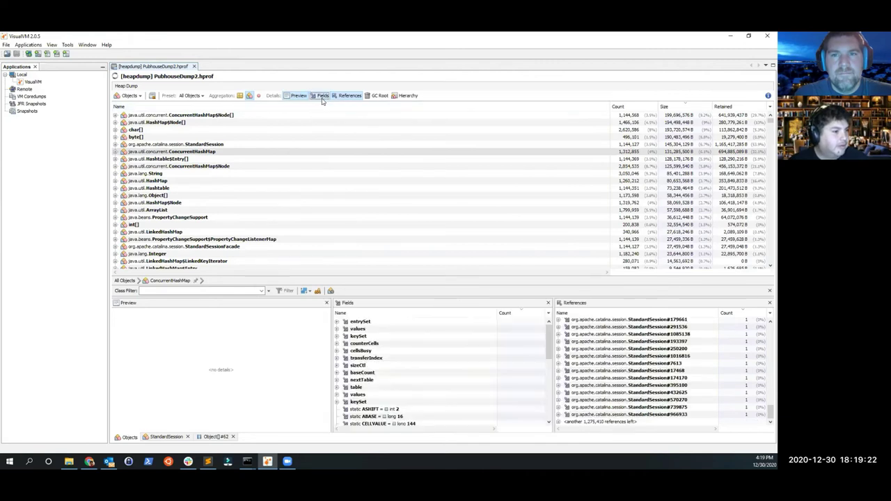
left_click(338, 323)
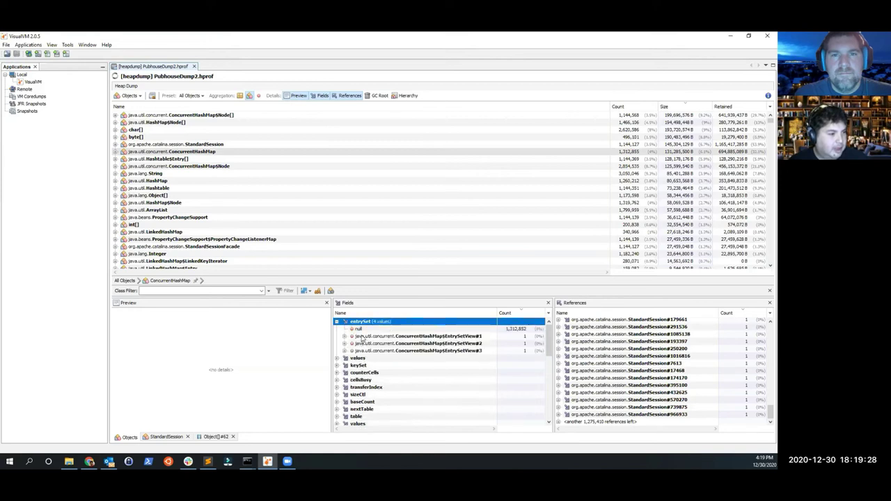
left_click(392, 343)
double_click(393, 347)
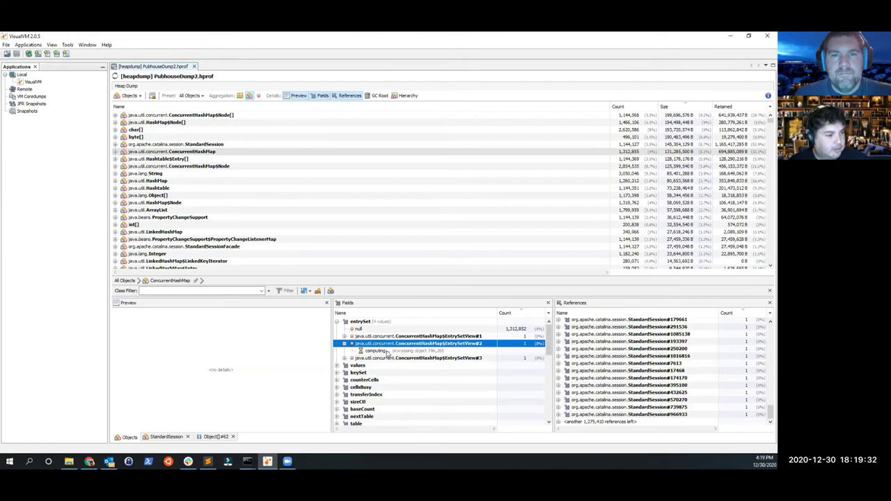
double_click(386, 353)
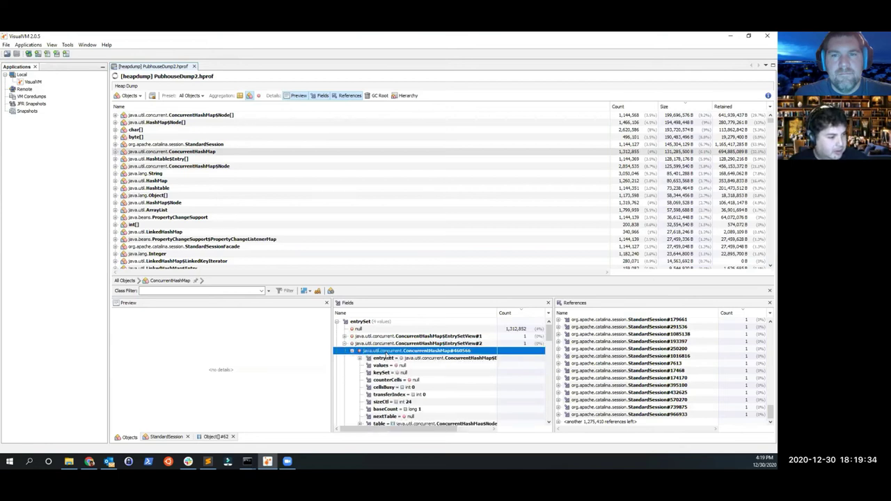
left_click(389, 367)
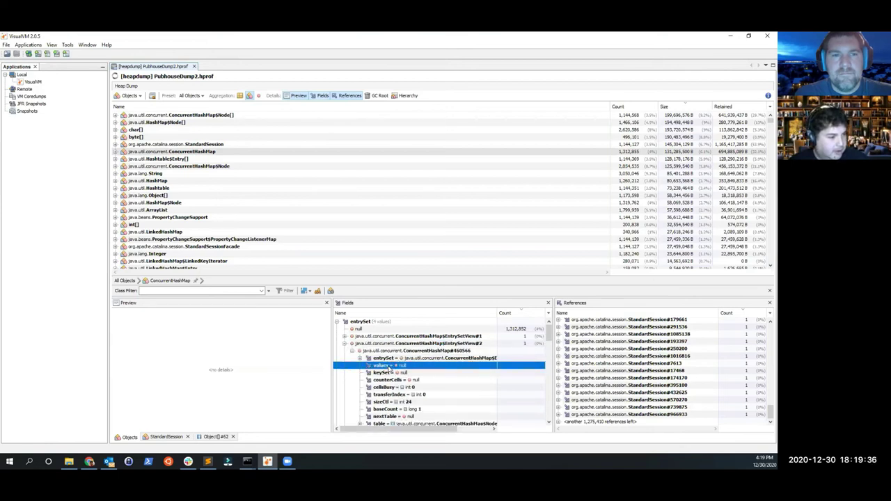
scroll(420, 404, "down", 2)
scroll(420, 403, "up", 2)
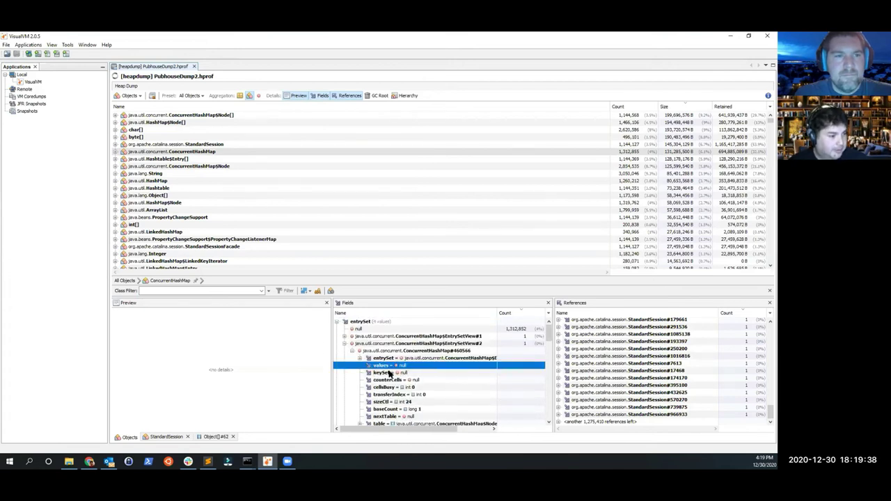
Collapse EntrySetView#2 and expand EntrySetView#3 in the merged entrySet field.
double_click(390, 352)
left_click(388, 348)
double_click(388, 350)
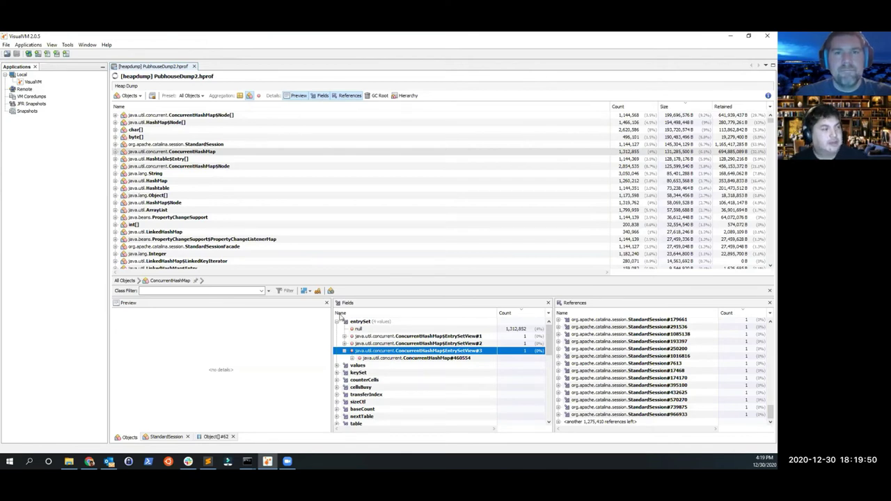
left_click(106, 45)
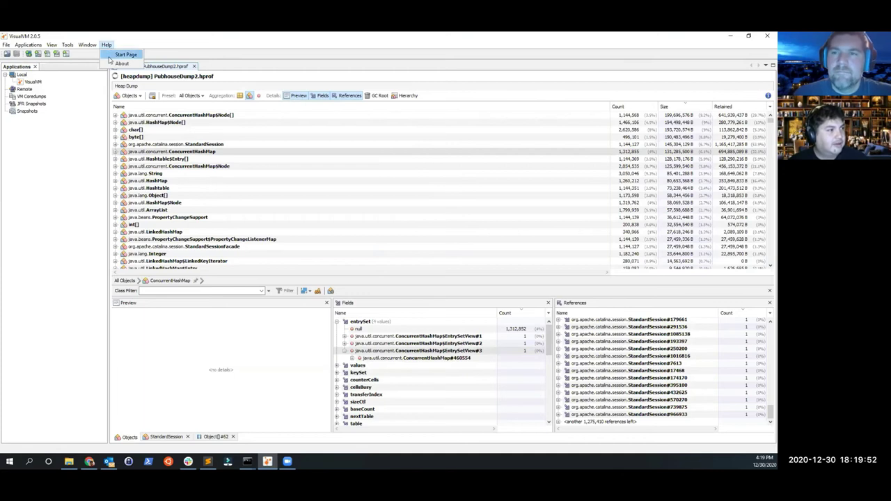
Show the Start Page and the About VisualVM information, and open the linked visualvm.github.io website.
left_click(111, 56)
left_click(106, 45)
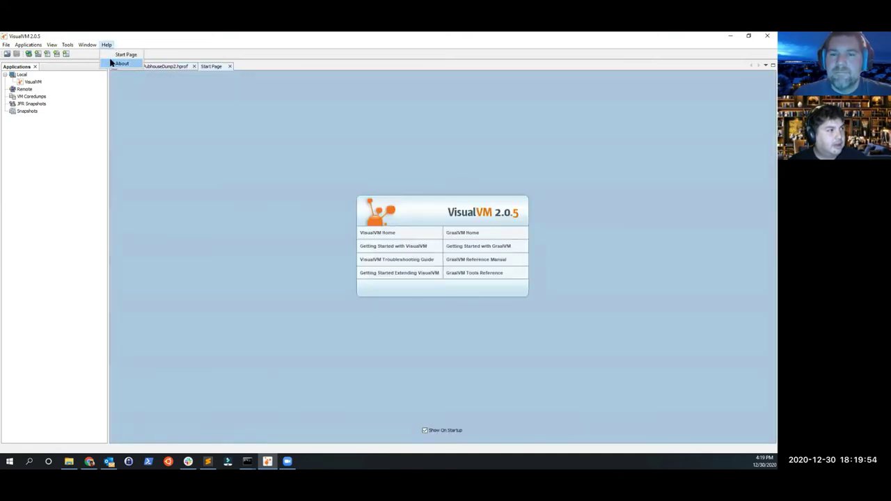
left_click(120, 64)
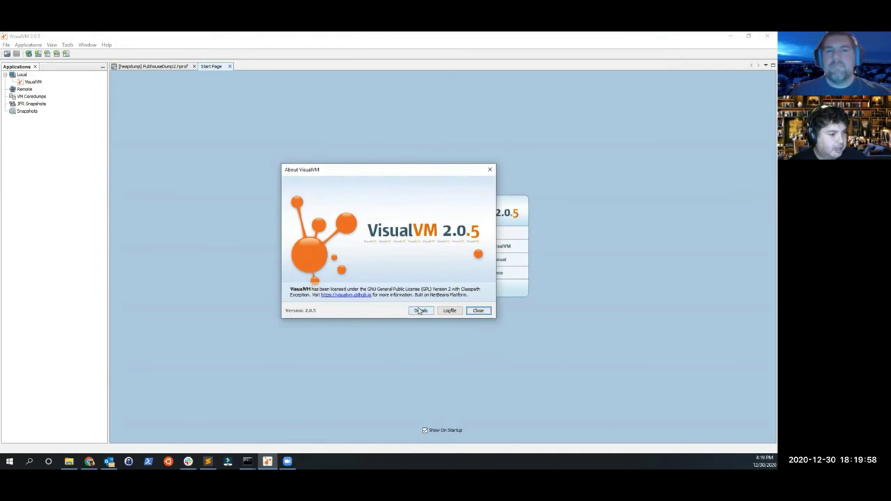
left_click(354, 295)
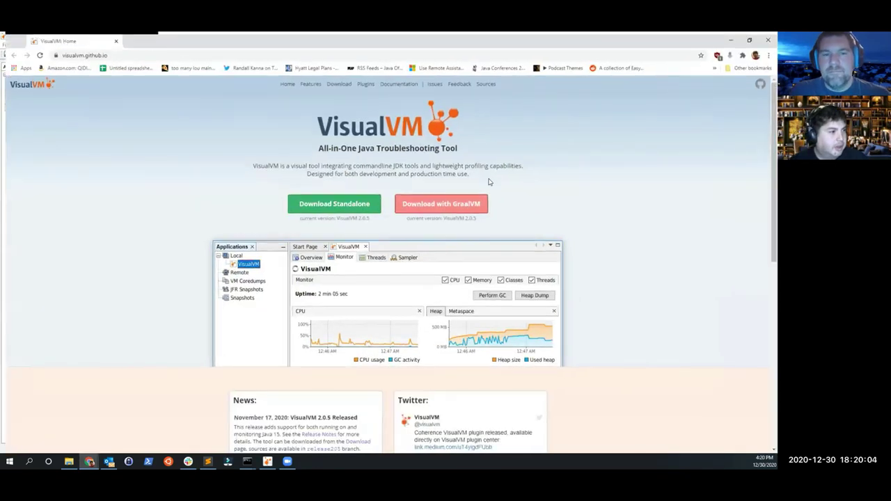
Examine the News section of the VisualVM website and highlight the release date of version 2.0.5.
scroll(123, 251, "down", 3)
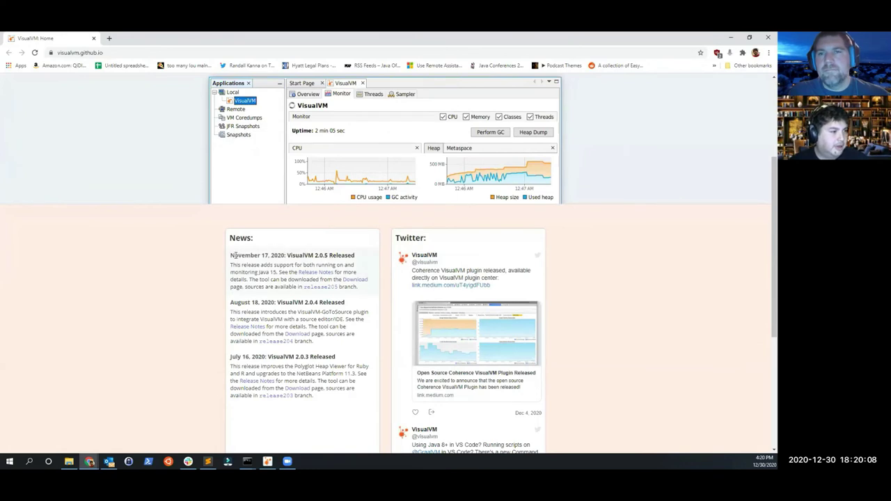
left_click_drag(230, 255, 285, 256)
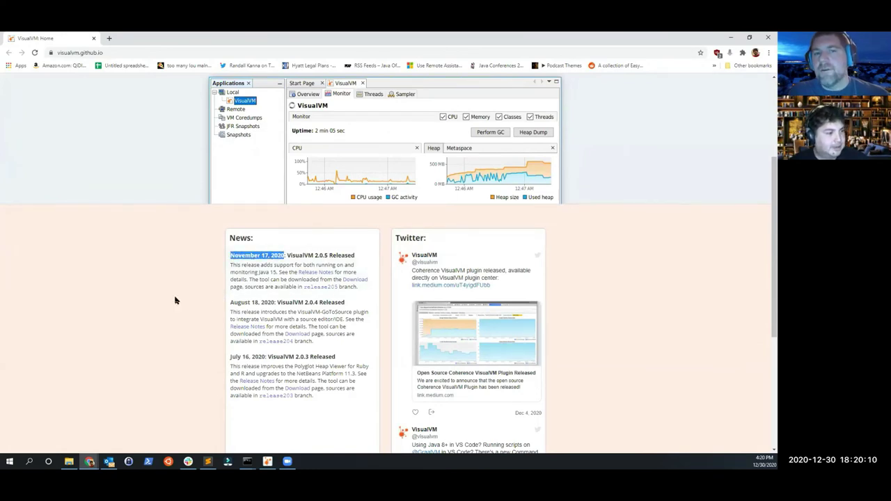
scroll(174, 300, "down", 3)
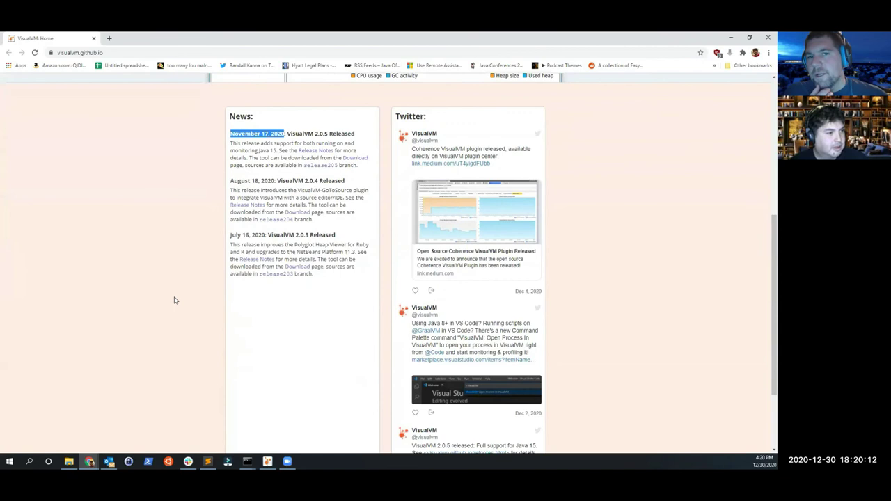
scroll(175, 301, "up", 7)
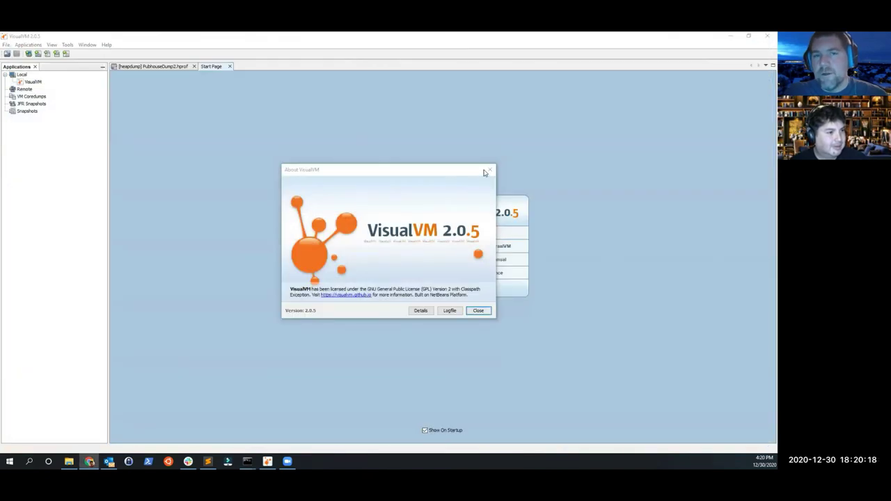
Return to the PubhouseDump2.hprof heap dump, show its Summary view and select int[]#193361 among the instances by size.
left_click(166, 66)
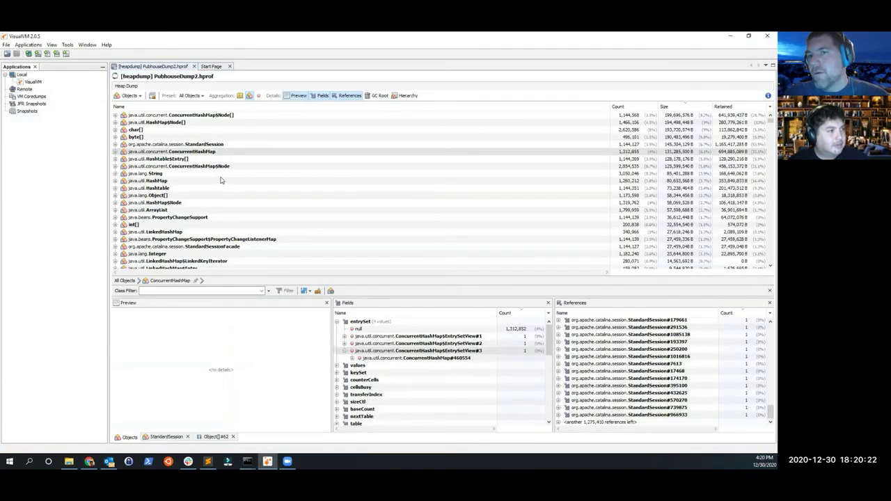
left_click(139, 97)
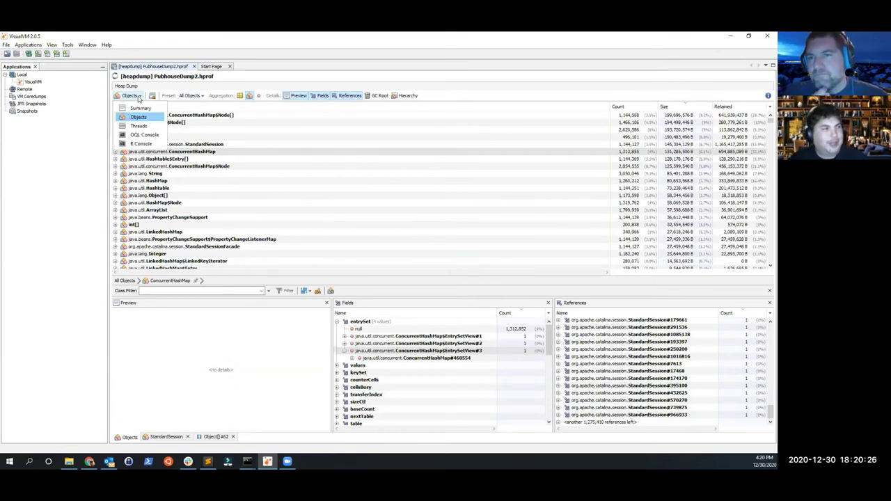
left_click(127, 109)
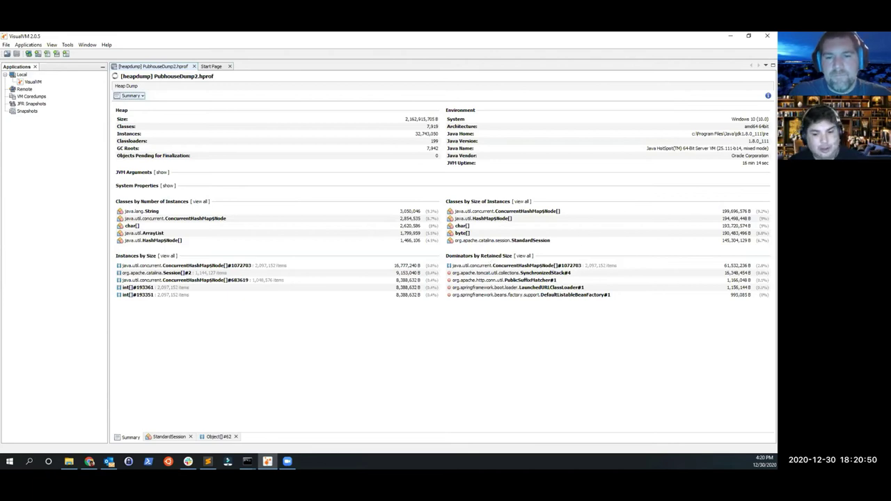
left_click(206, 287)
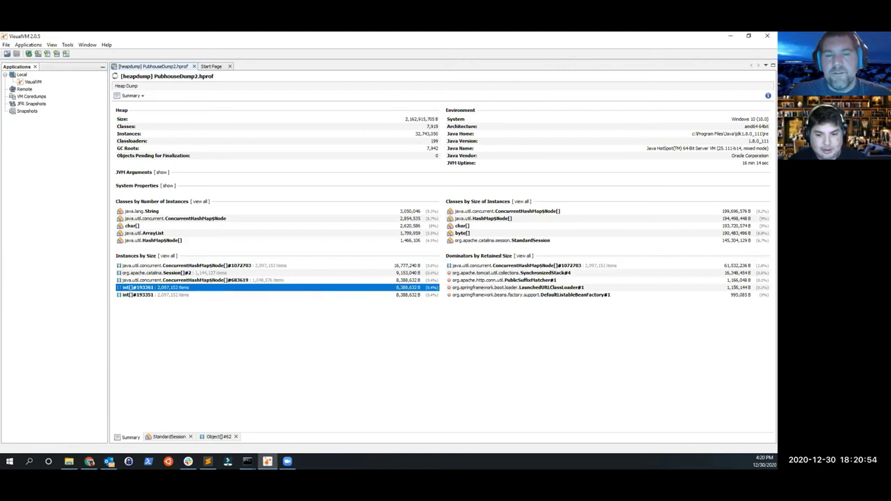
key("alt+Tab")
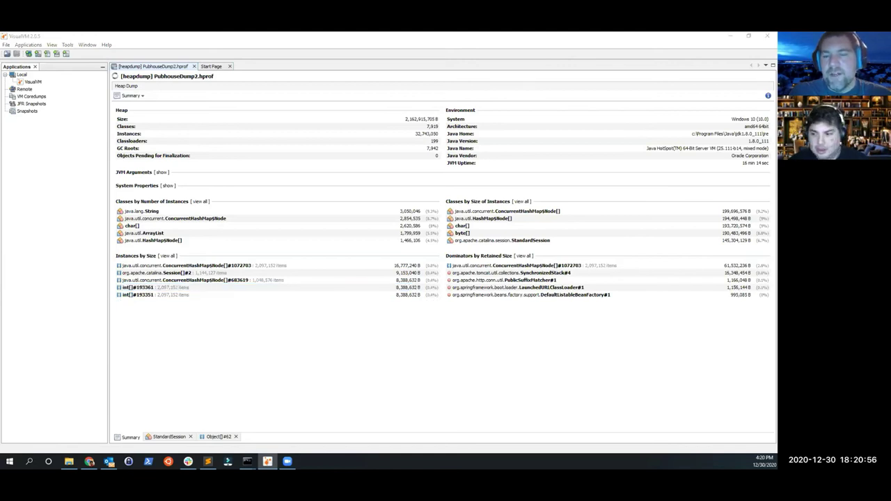